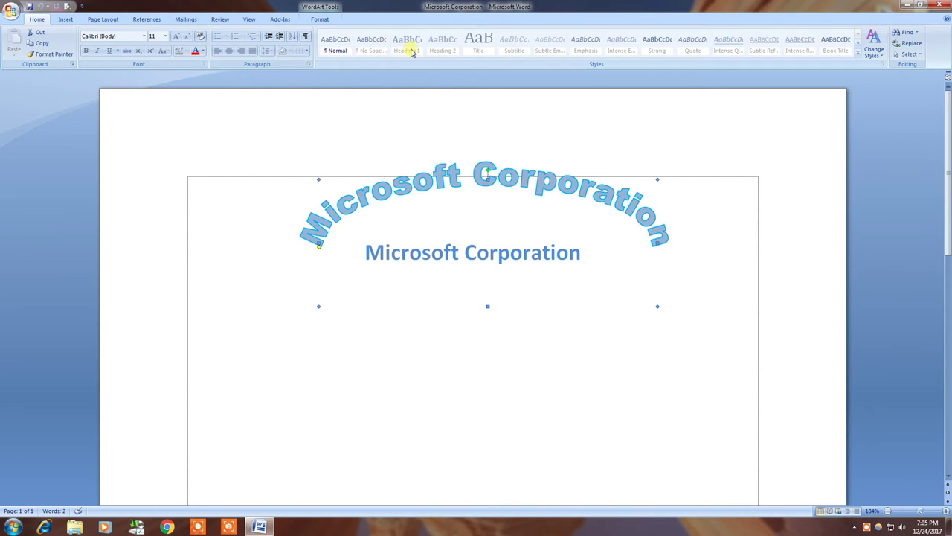
Step: Apply the gold gradient WordArt style 21 to the 'Microsoft Corporation' WordArt
left_click(320, 20)
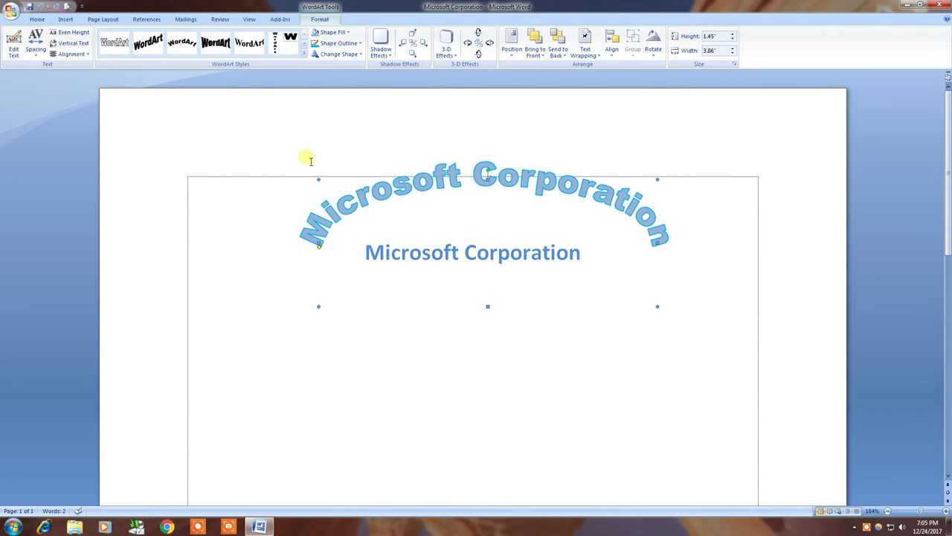
left_click(86, 56)
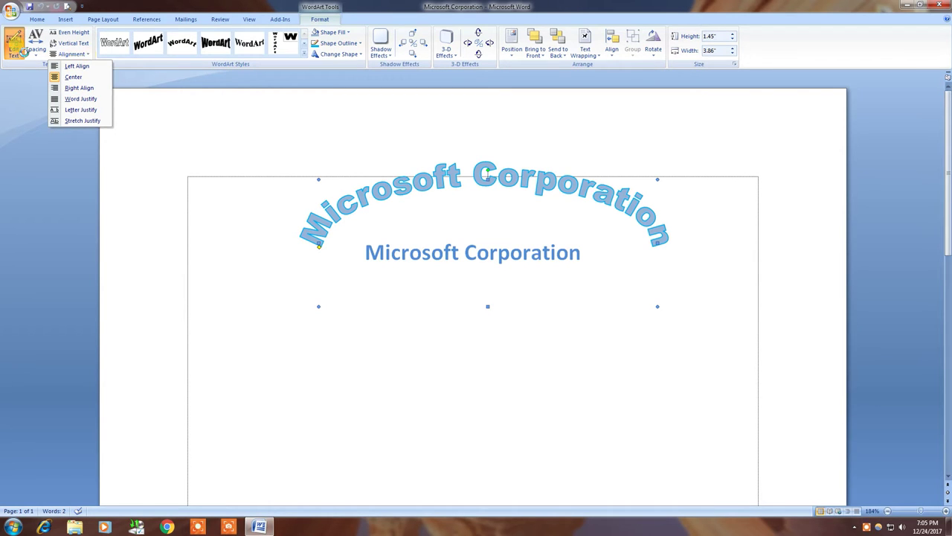
left_click(72, 76)
double_click(302, 301)
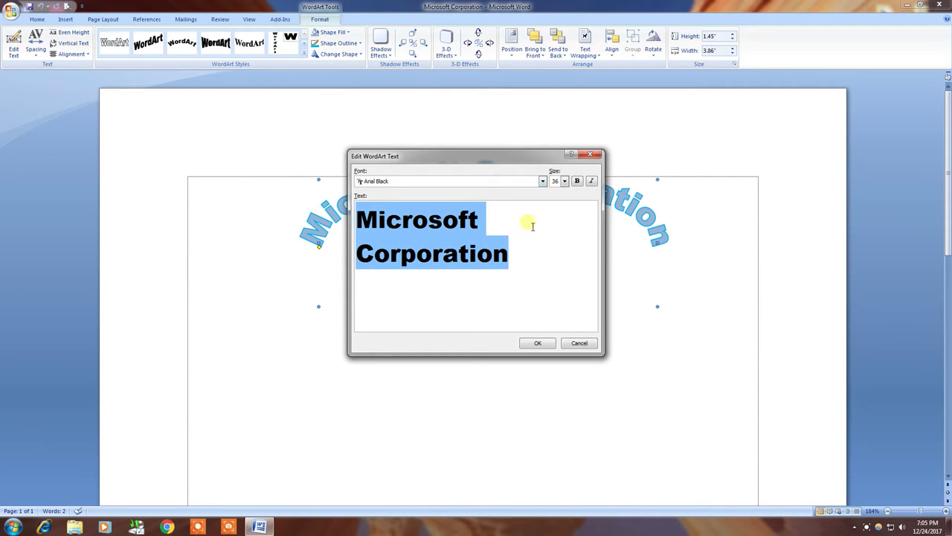
left_click(537, 344)
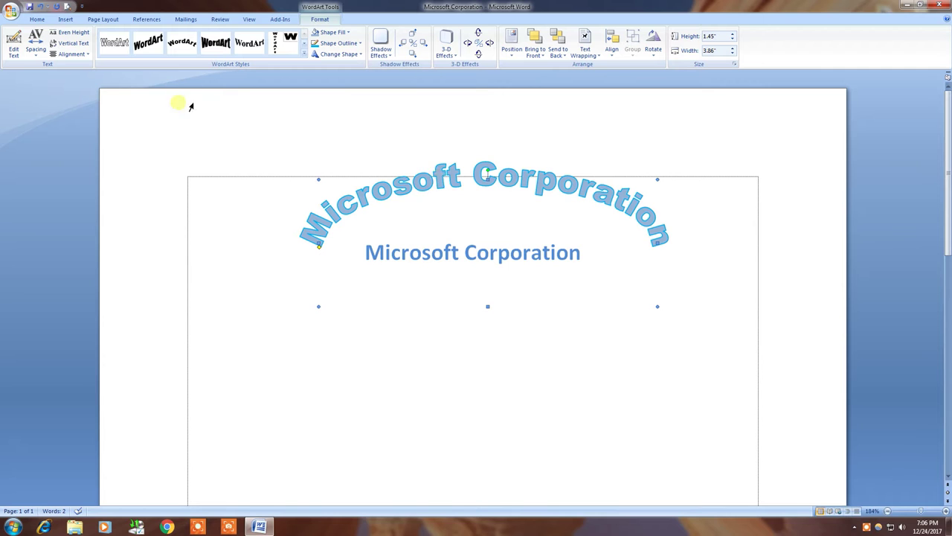
left_click(305, 56)
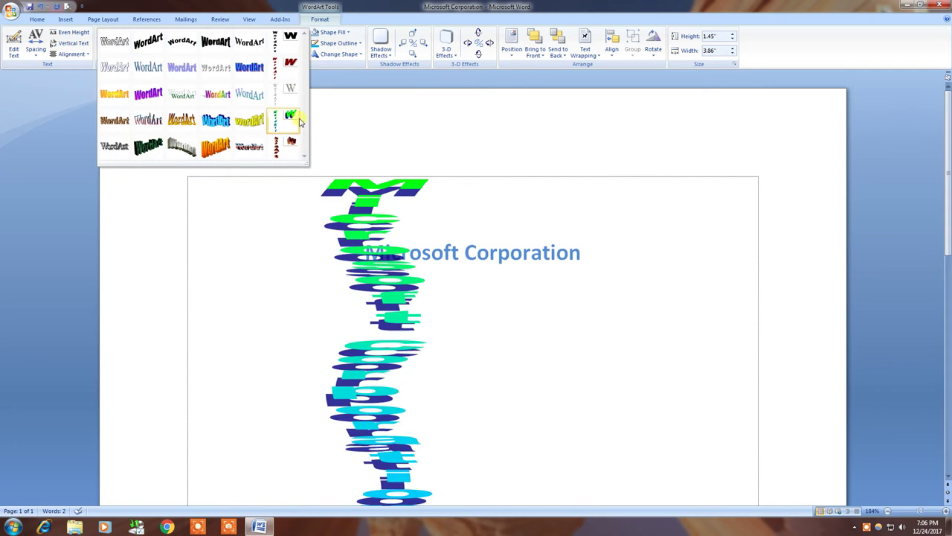
left_click(184, 121)
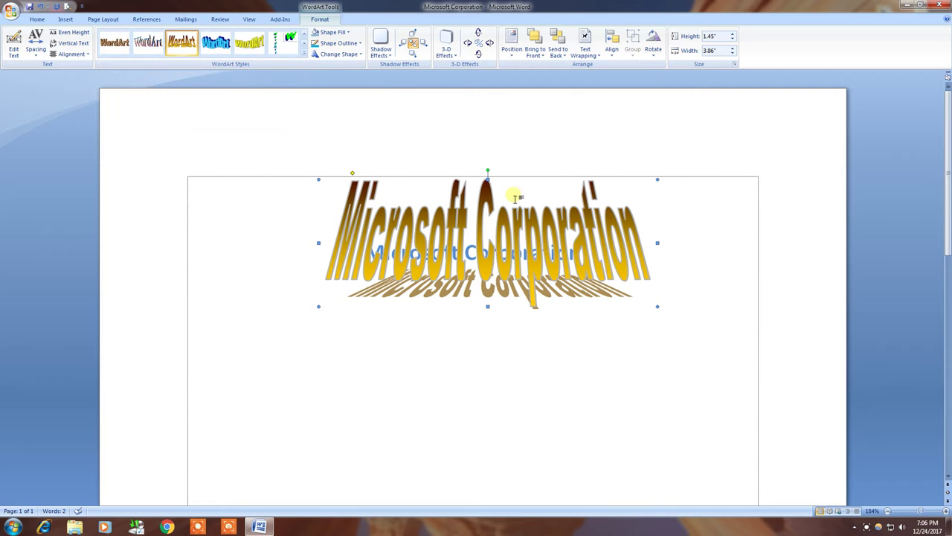
Step: Widen the WordArt to 5.06 inches, shift it left, and slant its letters slightly
left_click_drag(658, 243, 762, 248)
left_click_drag(576, 236, 471, 231)
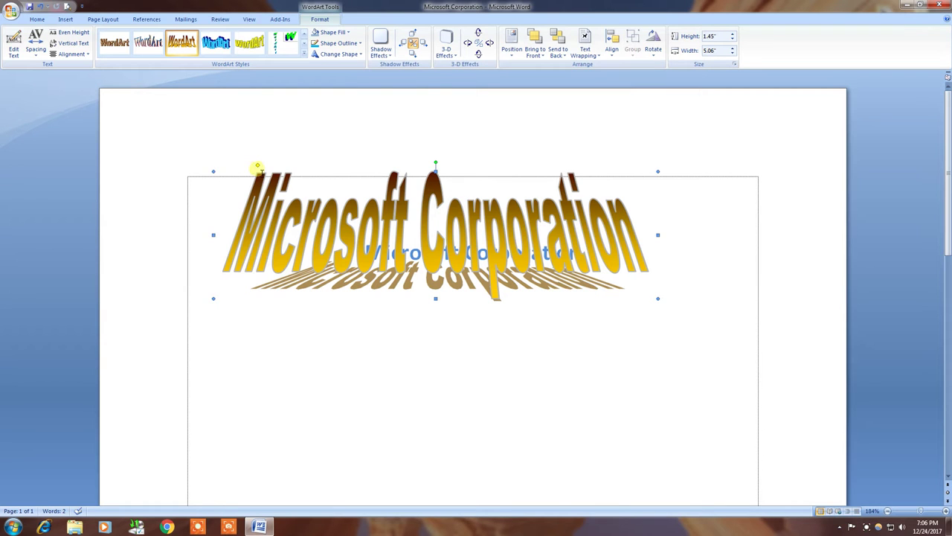
left_click_drag(256, 165, 194, 171)
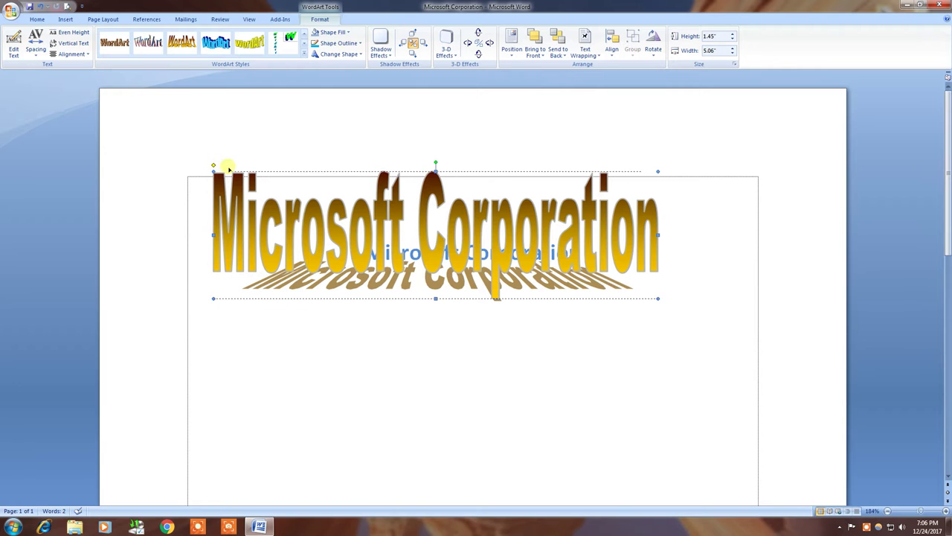
left_click_drag(214, 165, 232, 165)
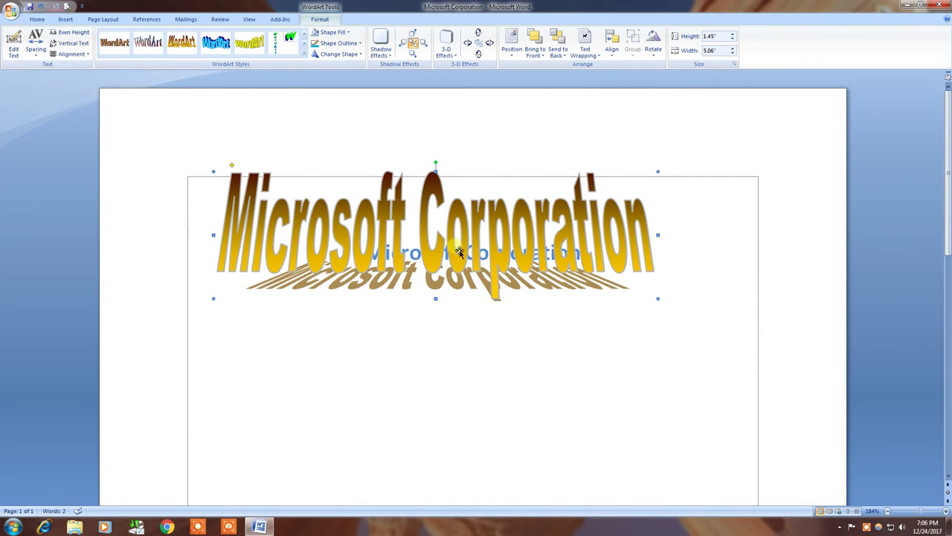
left_click(436, 346)
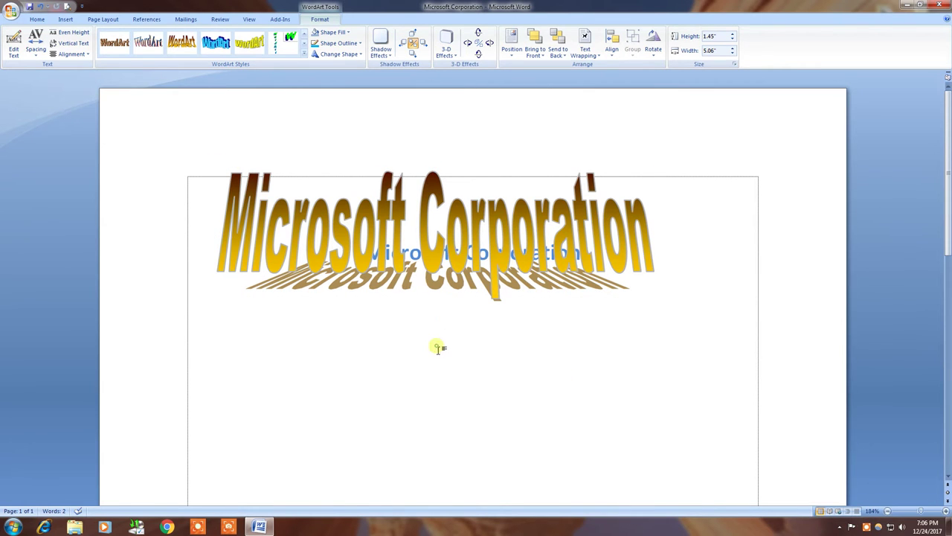
Step: Move the WordArt above the blue heading and push the heading down one line
left_click(410, 253)
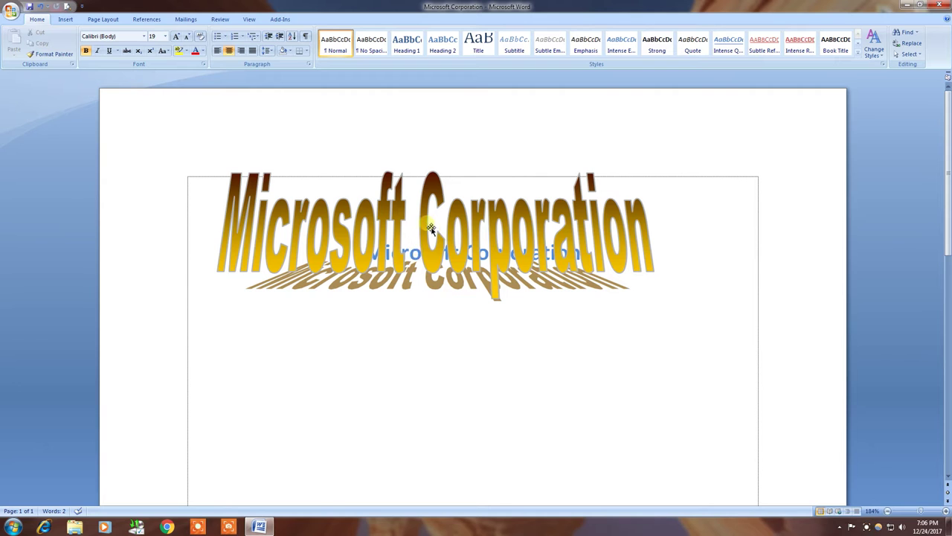
left_click_drag(429, 237, 448, 189)
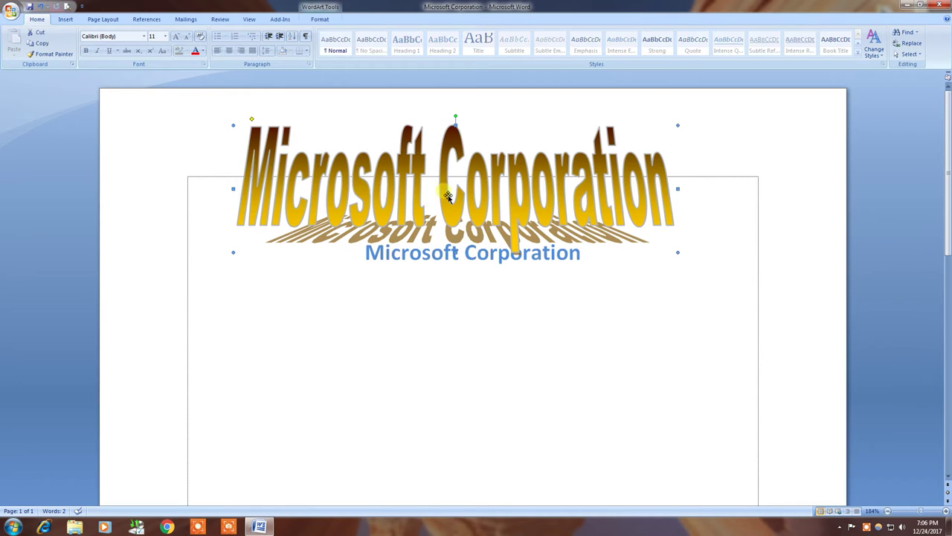
left_click(440, 260)
left_click(356, 254)
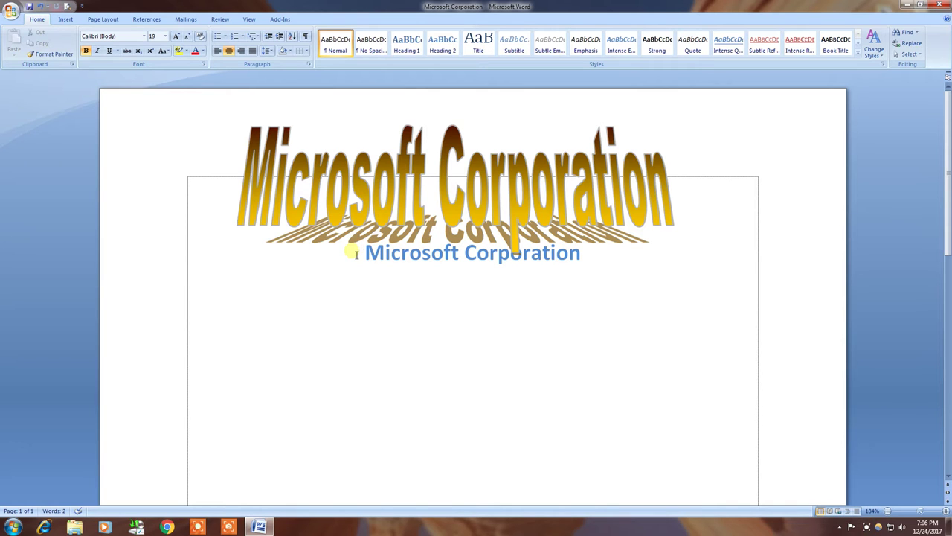
key("Return")
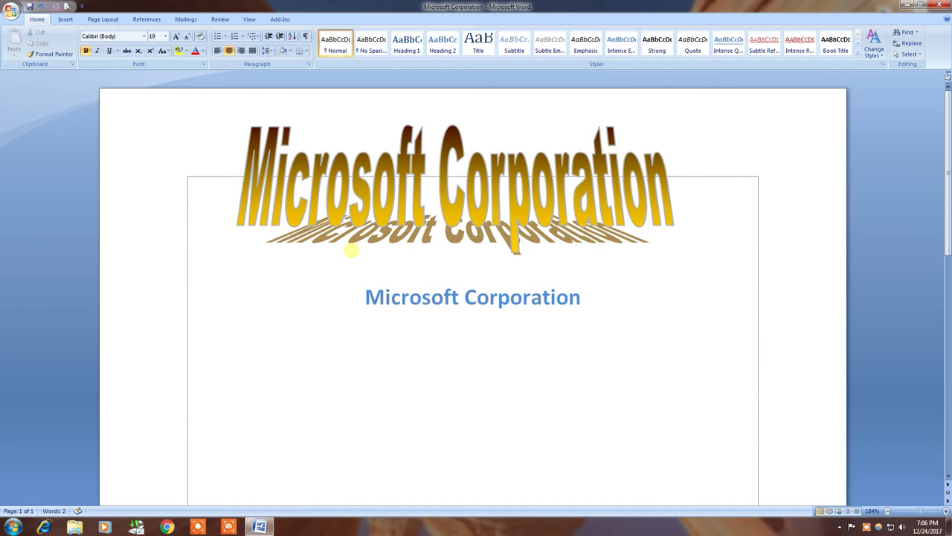
Step: Lower the WordArt slightly on the page and save the document
left_click_drag(366, 191, 365, 221)
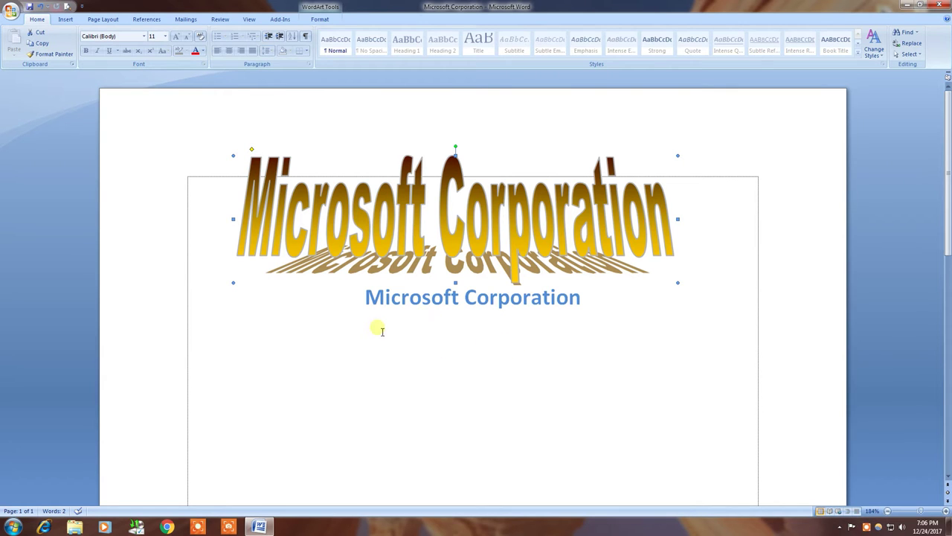
left_click(385, 378)
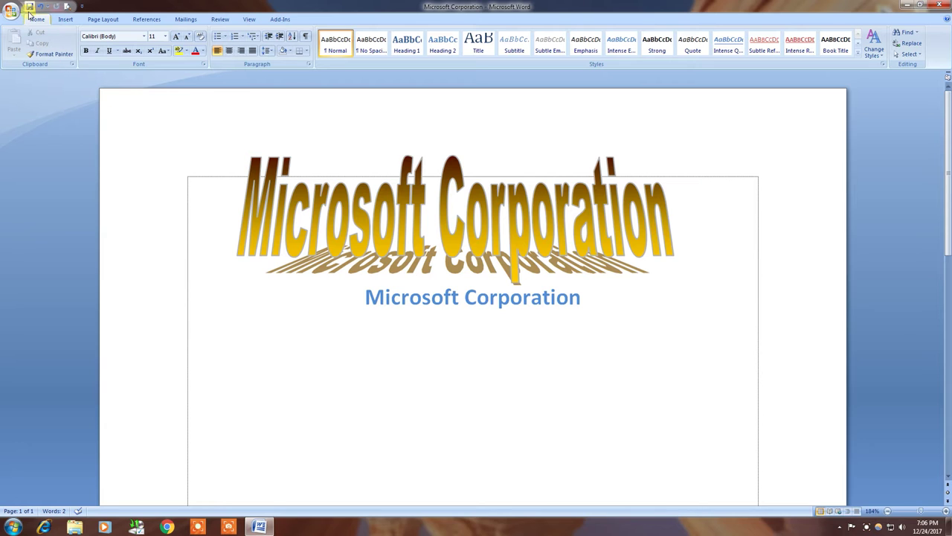
left_click(29, 8)
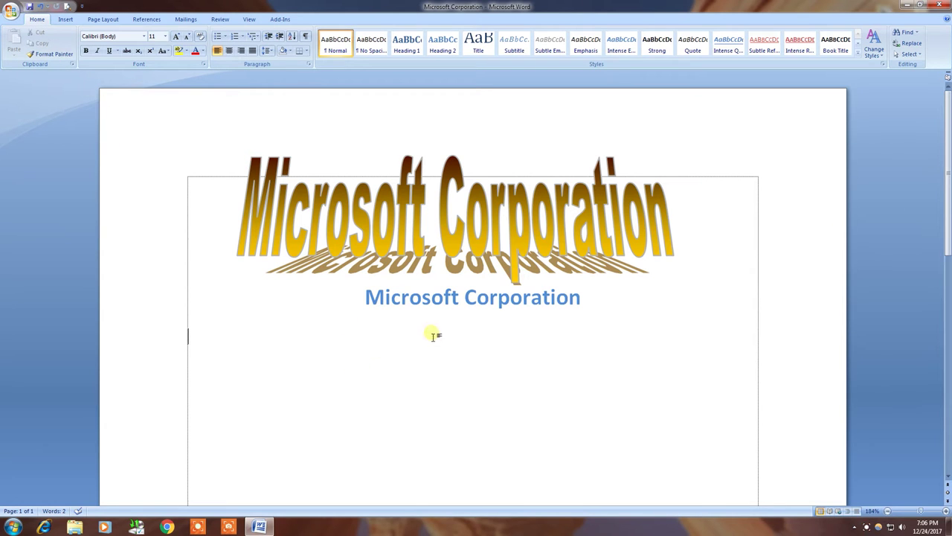
left_click(330, 329)
left_click(66, 20)
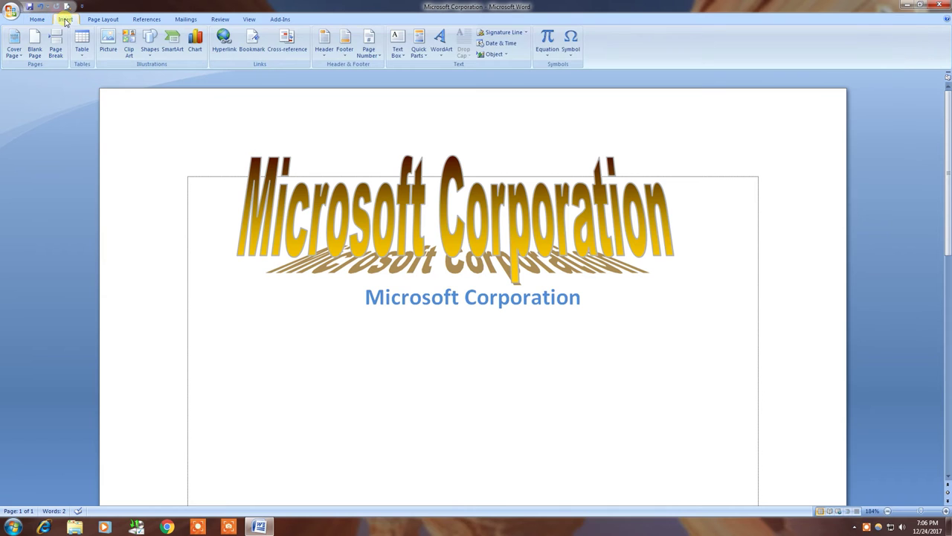
Step: Insert the Koala picture from the Pictures > Sample Pictures folder
left_click(108, 41)
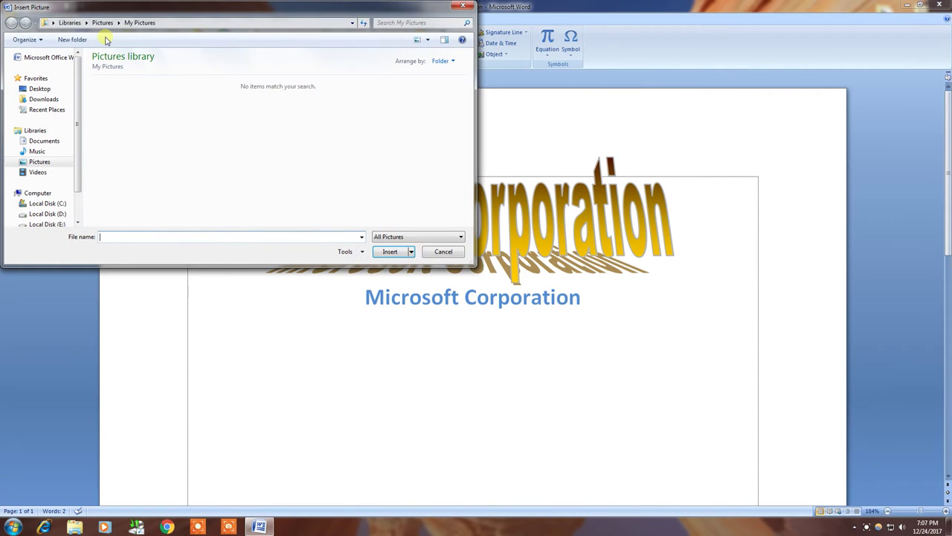
mouse_move(40, 162)
left_click(51, 165)
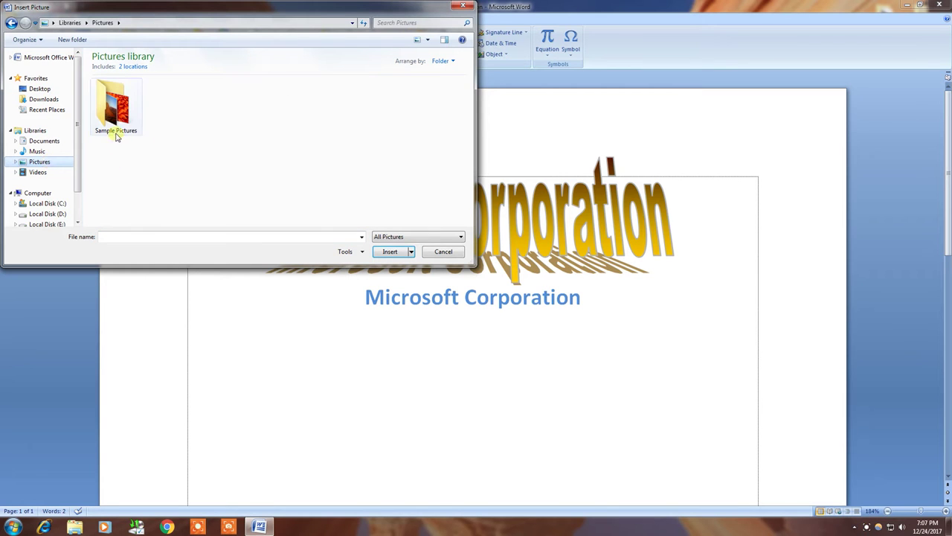
double_click(119, 125)
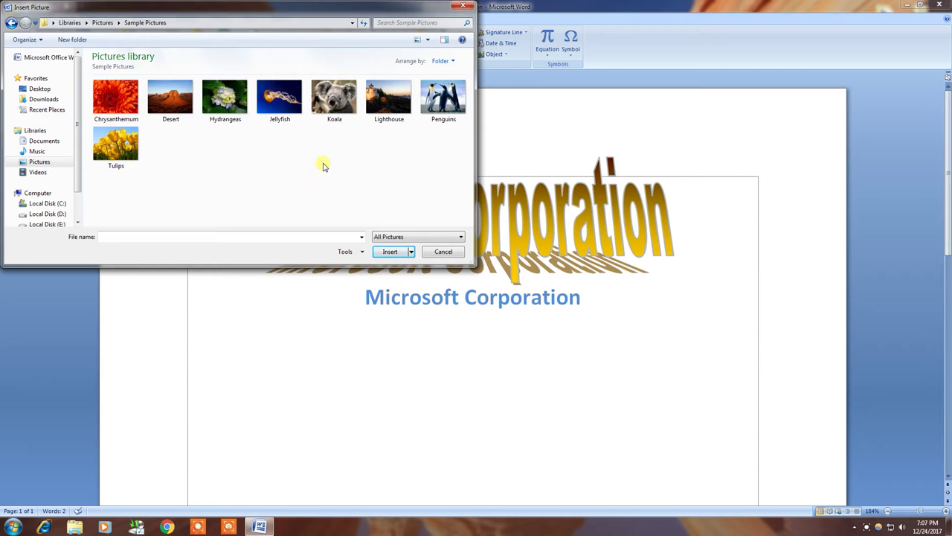
left_click(335, 100)
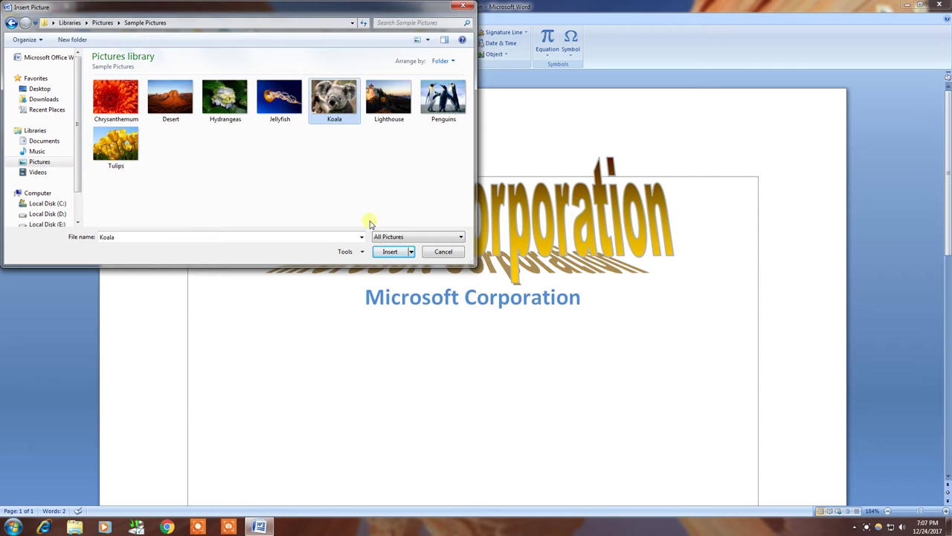
left_click(391, 253)
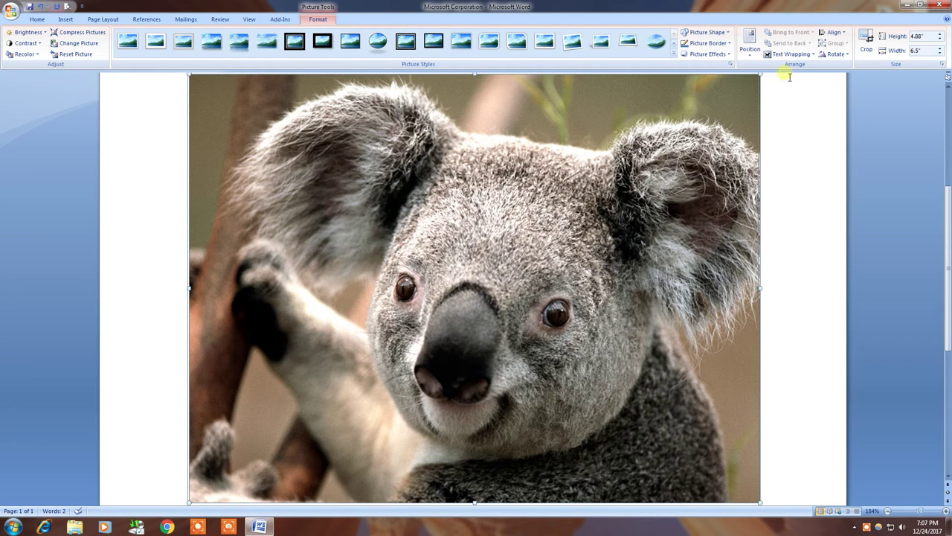
Step: Set the koala picture's text wrapping to In Front of Text
left_click(750, 46)
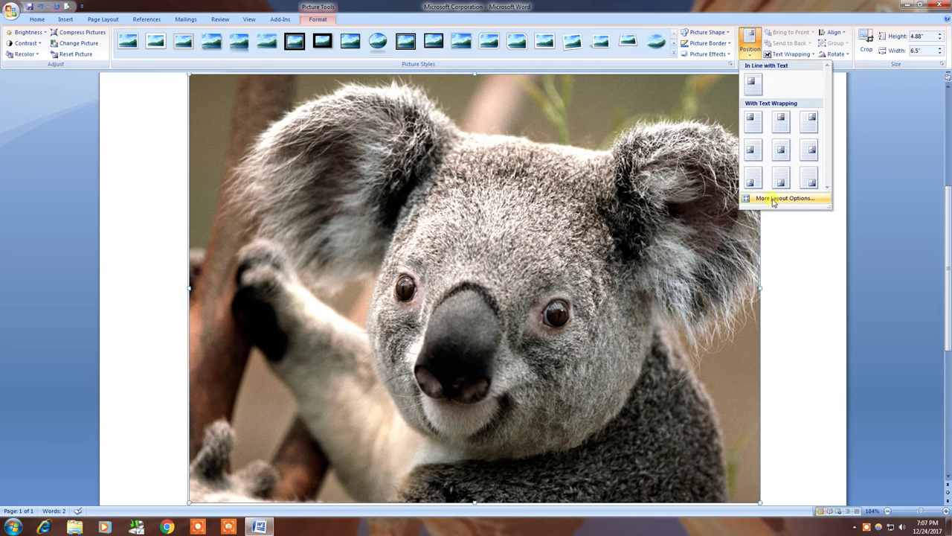
left_click(785, 198)
left_click(453, 245)
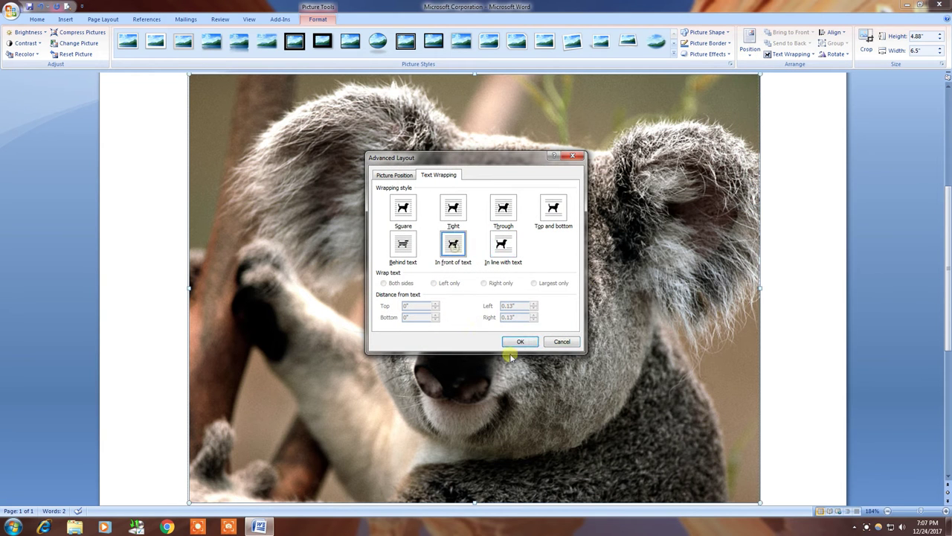
left_click(520, 341)
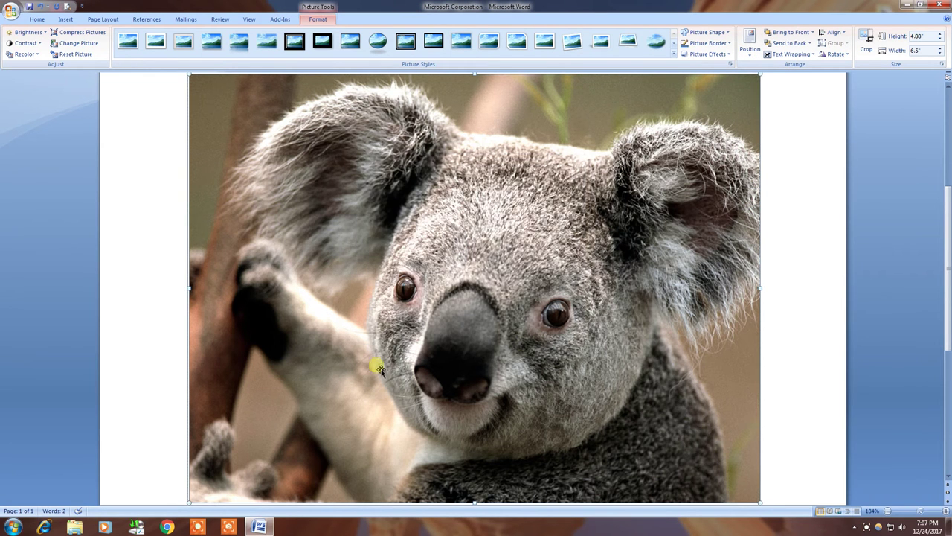
Step: Resize the koala photo to 2.75 by 6.49 inches, stretched across the full page width
scroll(601, 457, "down", 3)
scroll(695, 425, "down", 1)
scroll(729, 452, "up", 3)
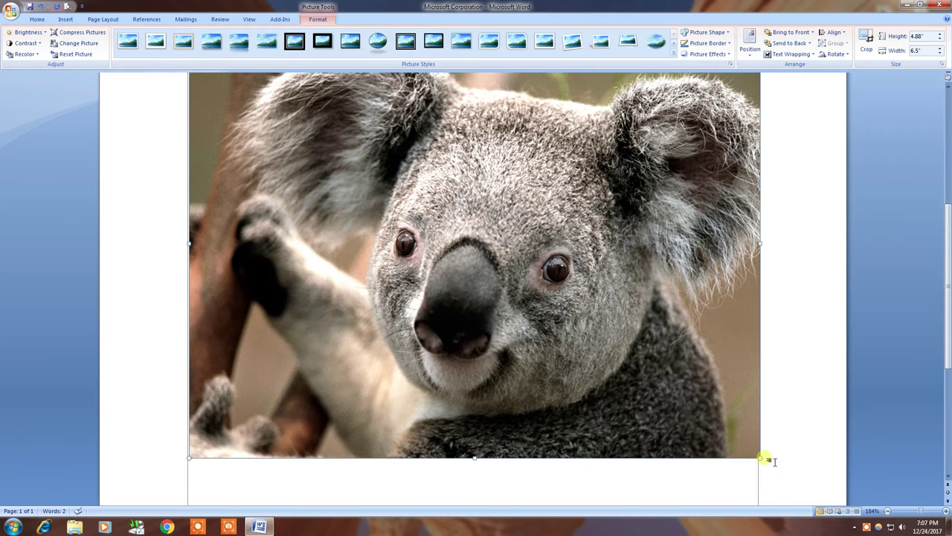
mouse_move(760, 456)
left_mouse_down()
mouse_move(528, 211)
mouse_move(516, 216)
left_mouse_up()
left_click_drag(439, 360, 438, 340)
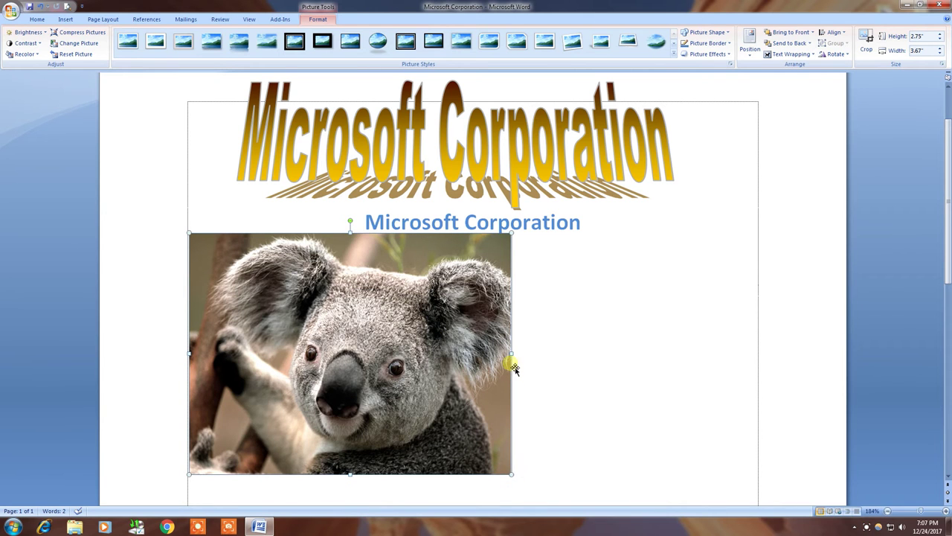
mouse_move(514, 367)
left_mouse_down()
mouse_move(772, 360)
mouse_move(760, 357)
left_mouse_up()
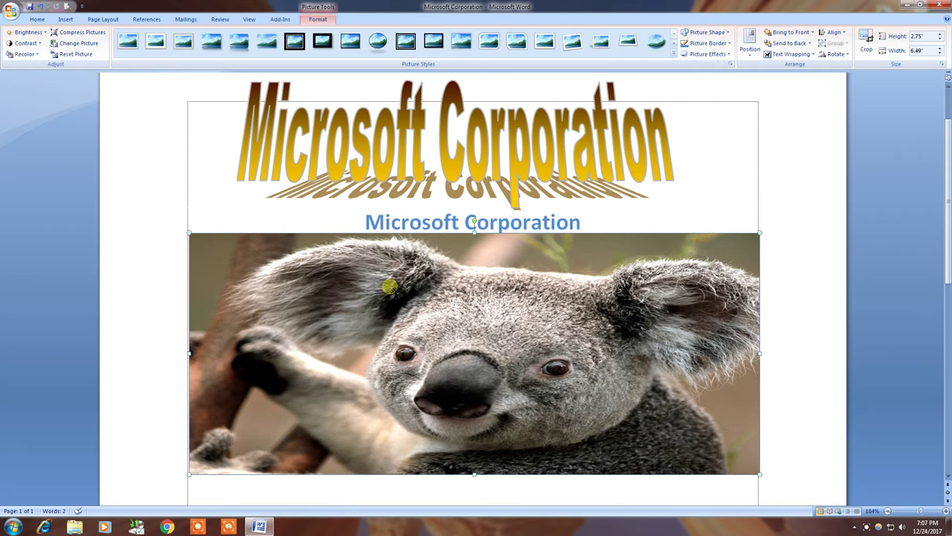
left_click(360, 219)
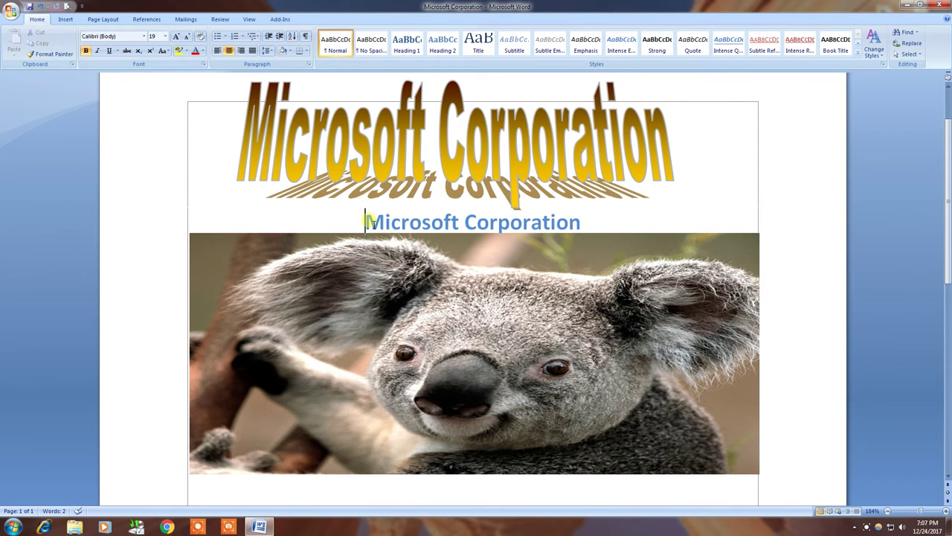
Step: Add an empty line above the blue title and lower the gold WordArt slightly
key("Return")
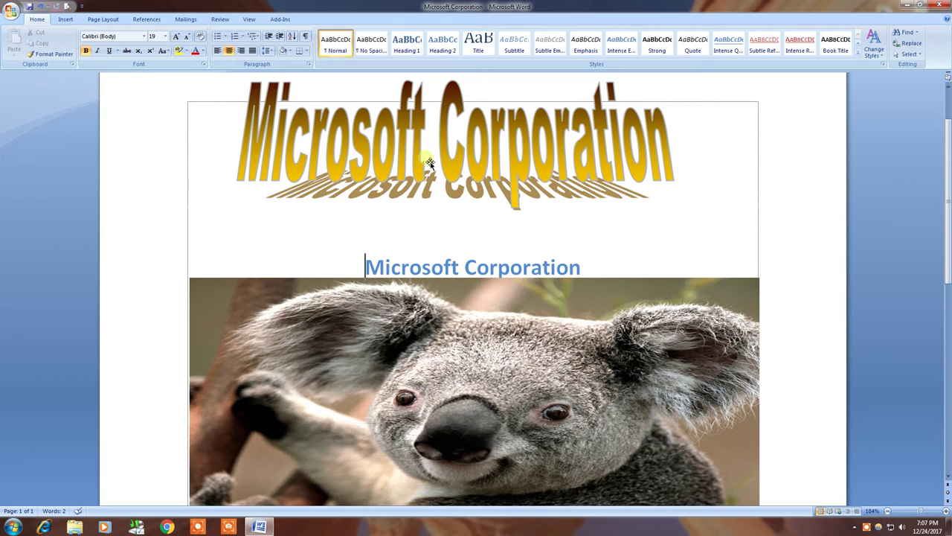
left_click(448, 168)
left_click_drag(450, 201, 460, 216)
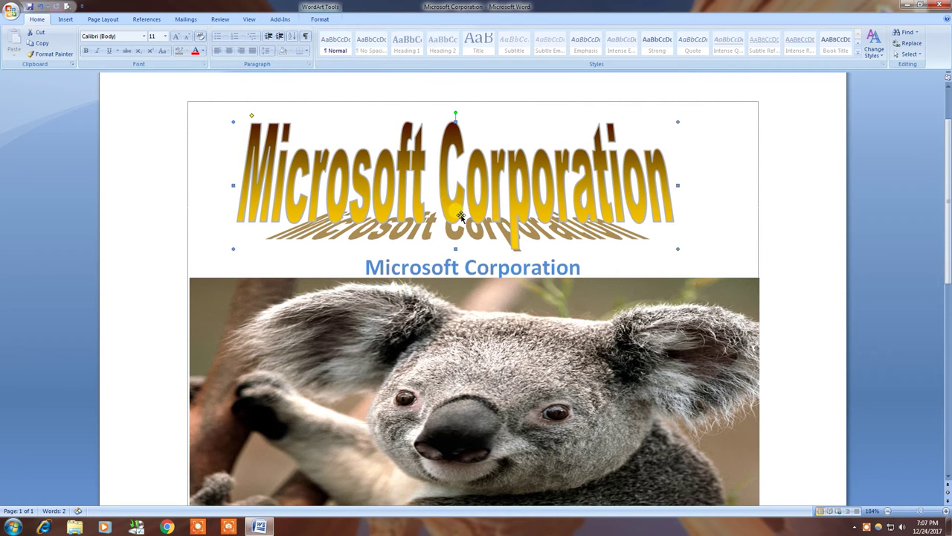
Step: Move the koala photo up to the top of the page over the WordArt
left_click(419, 385)
left_click_drag(419, 385, 425, 216)
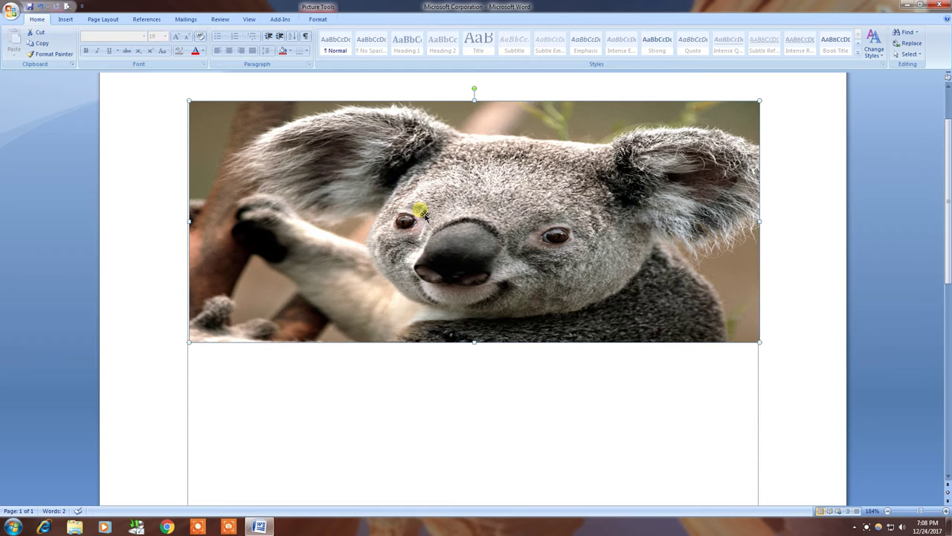
left_click_drag(422, 213, 420, 212)
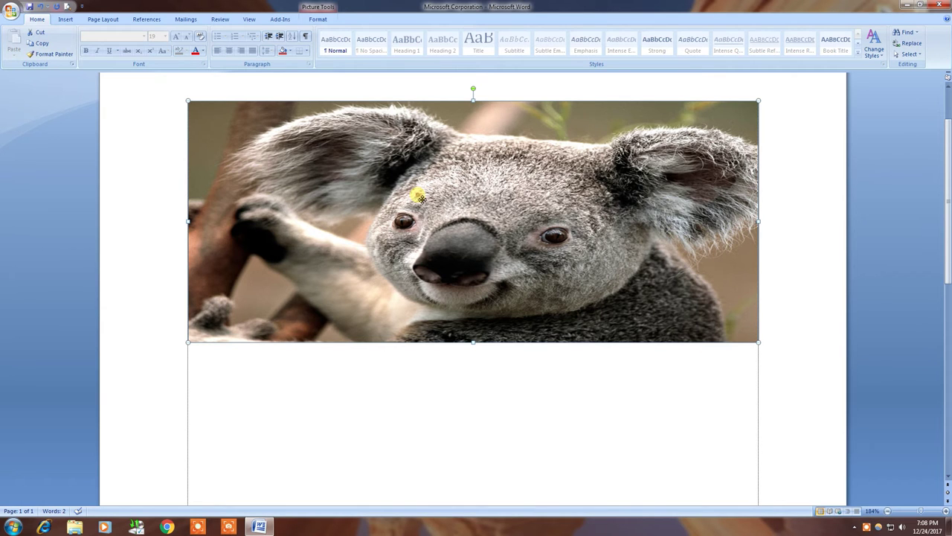
Step: Send the koala photo to back and move it up behind the WordArt
right_click(419, 197)
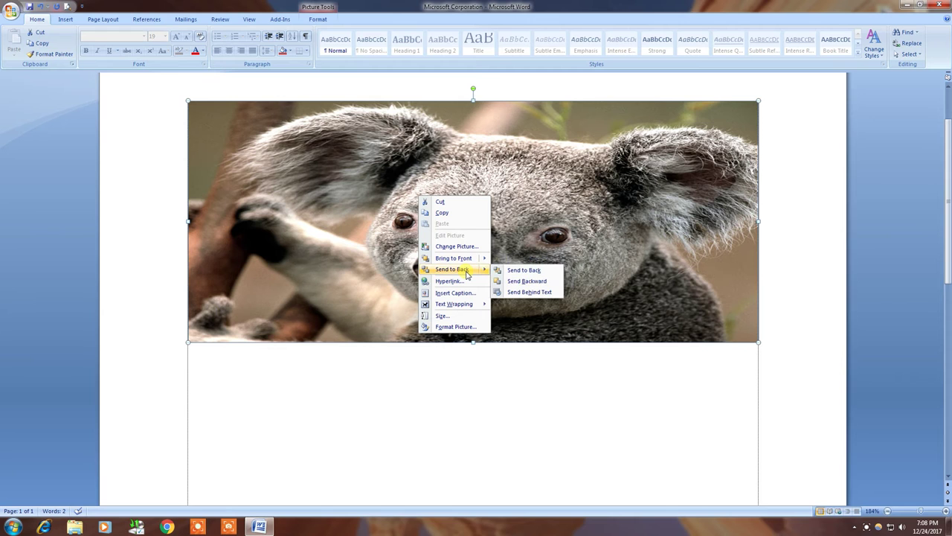
mouse_move(453, 270)
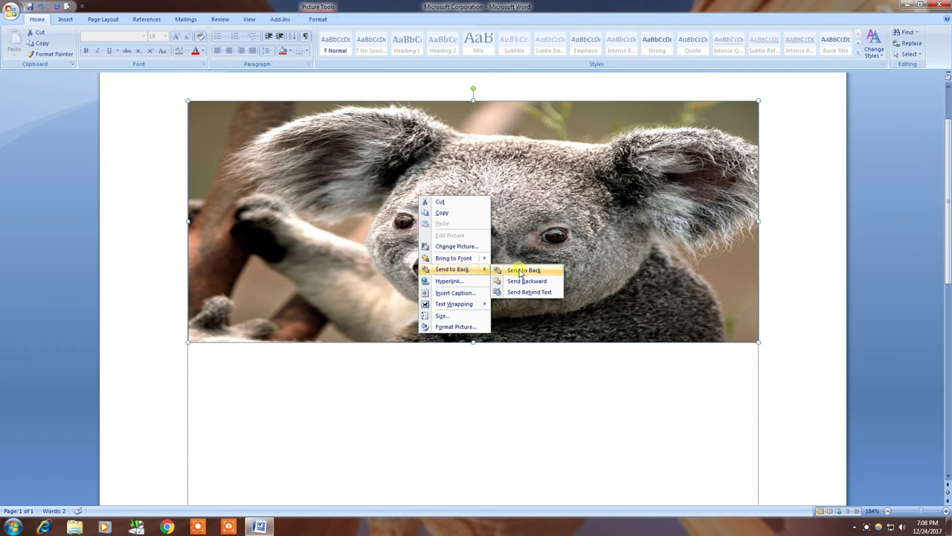
left_click(520, 272)
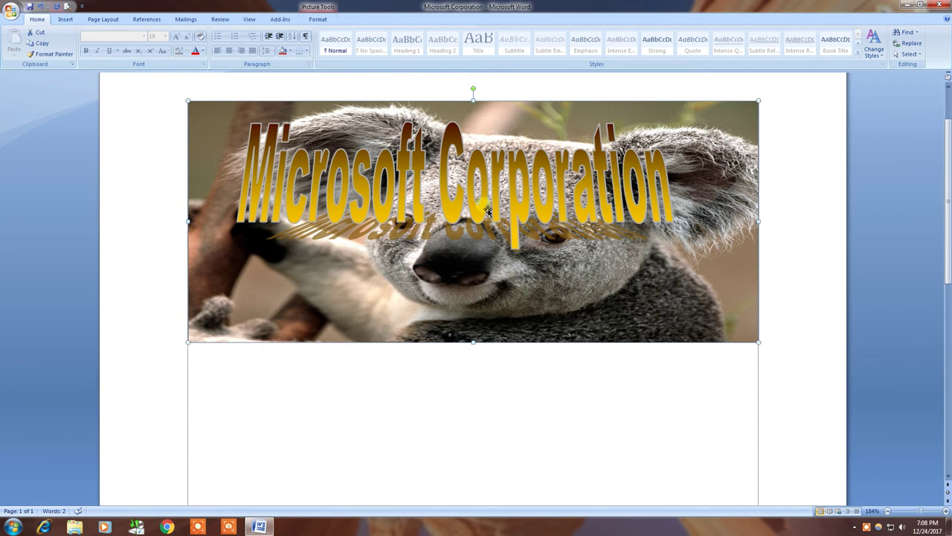
left_click(481, 272)
left_click(429, 266)
left_click_drag(423, 319, 414, 201)
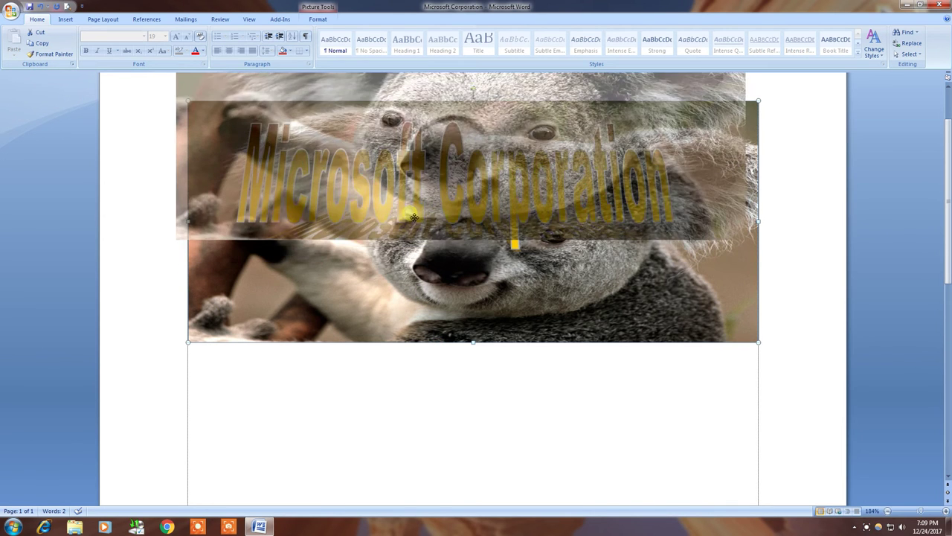
Step: Cut the blue Microsoft Corporation heading line and reposition the photo behind the WordArt
left_click(366, 269)
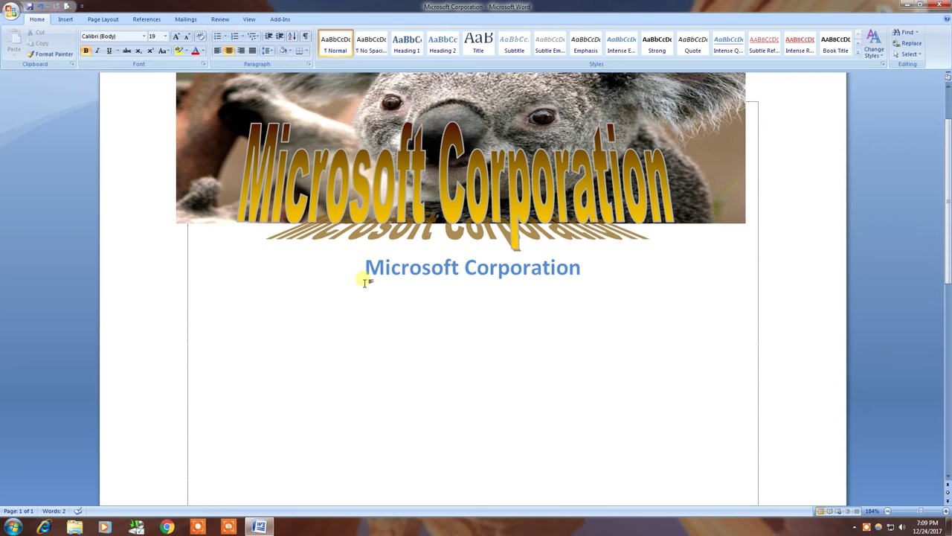
key("shift+End")
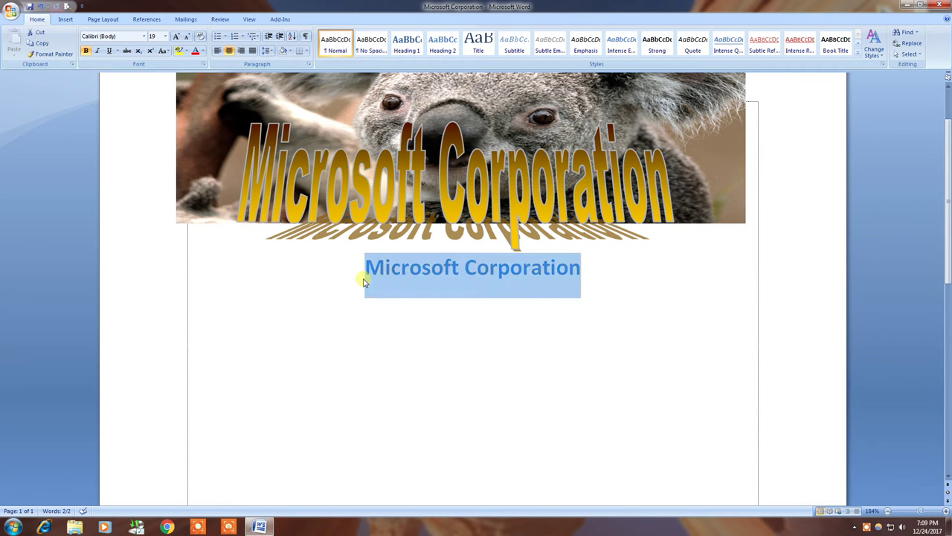
key("ctrl+x")
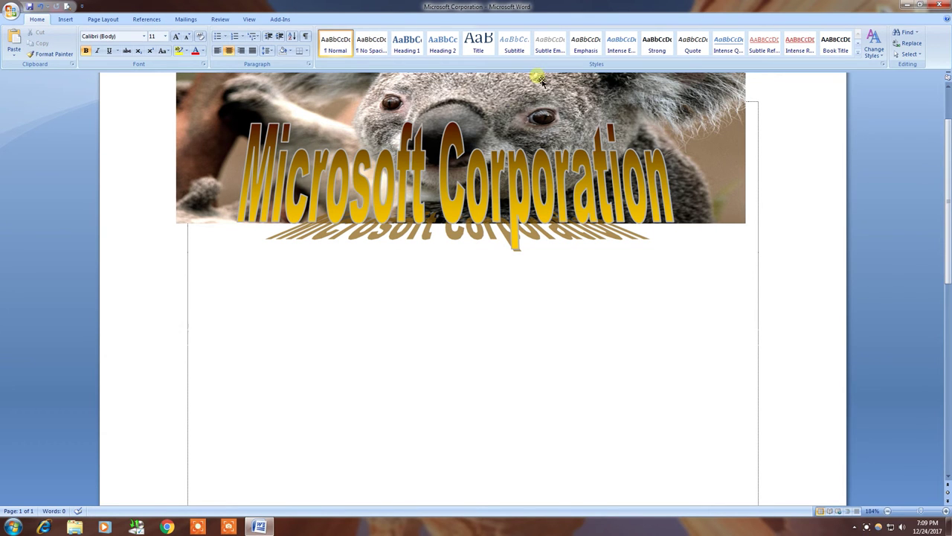
left_click_drag(520, 100, 518, 152)
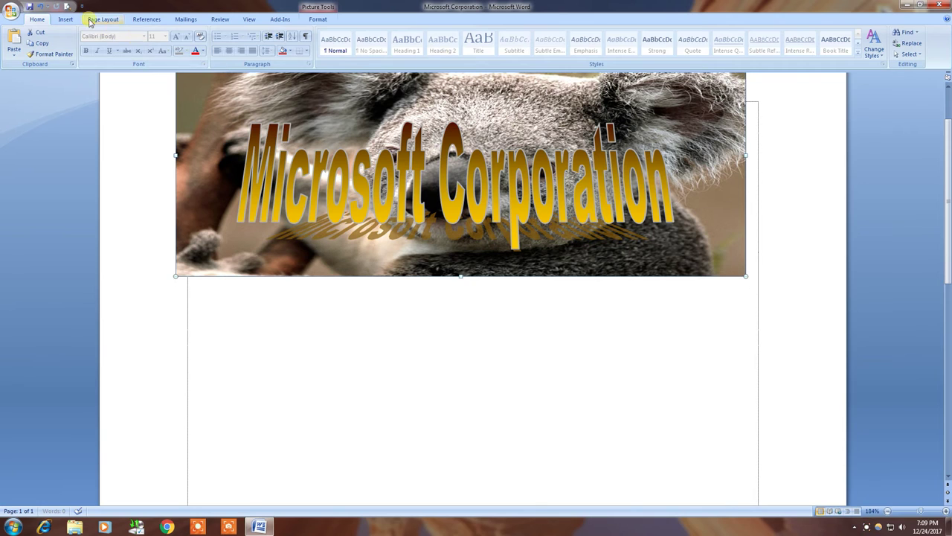
Step: Draw a text box below the koala banner, paste 'Microsoft Corporation', and widen it to 3.15 inches
left_click(65, 19)
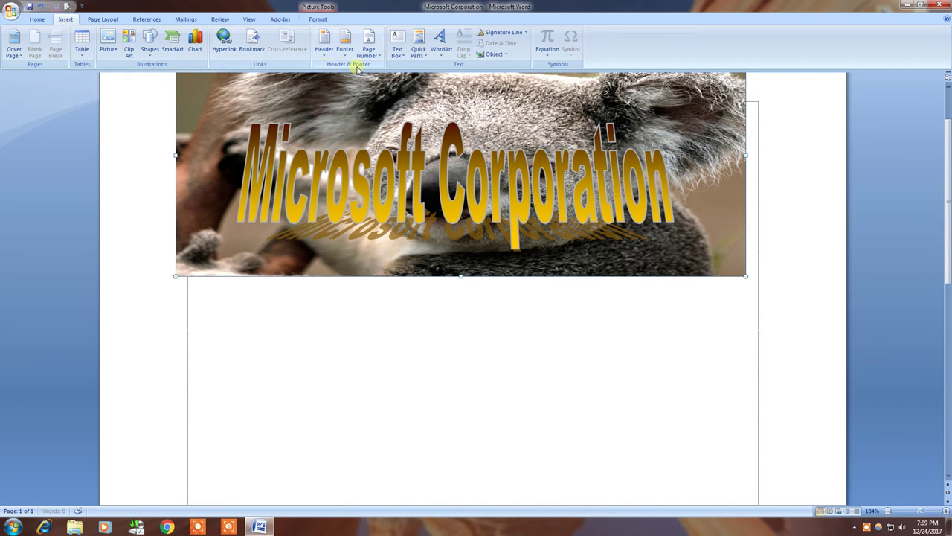
left_click(403, 55)
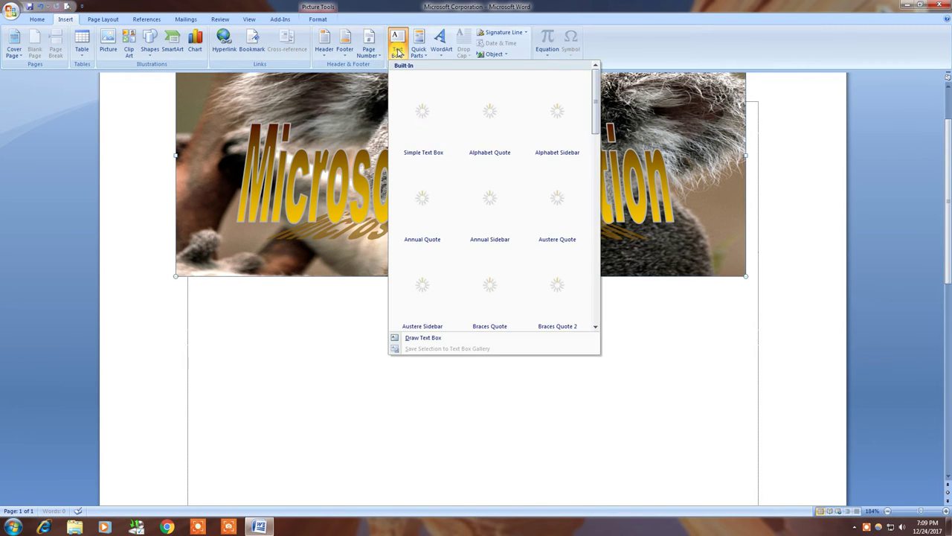
left_click(418, 339)
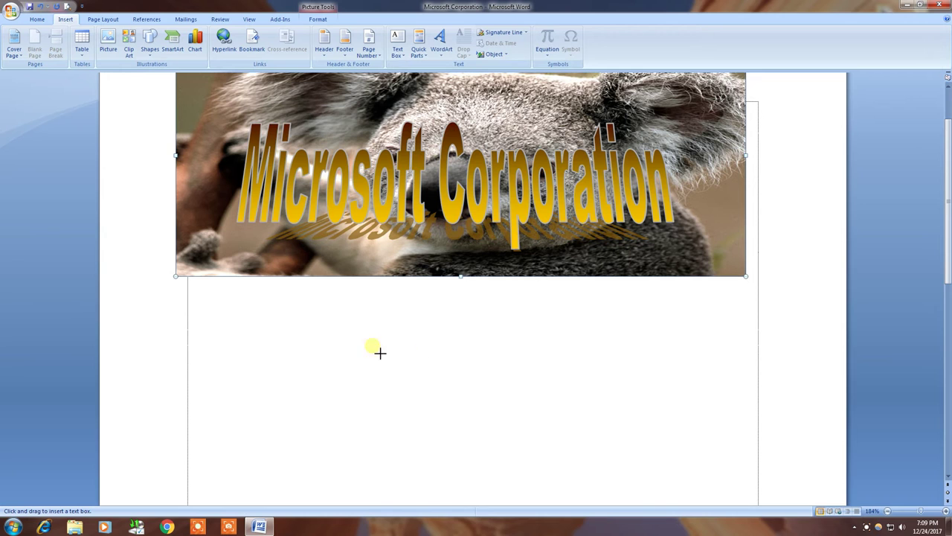
left_click_drag(269, 324, 473, 438)
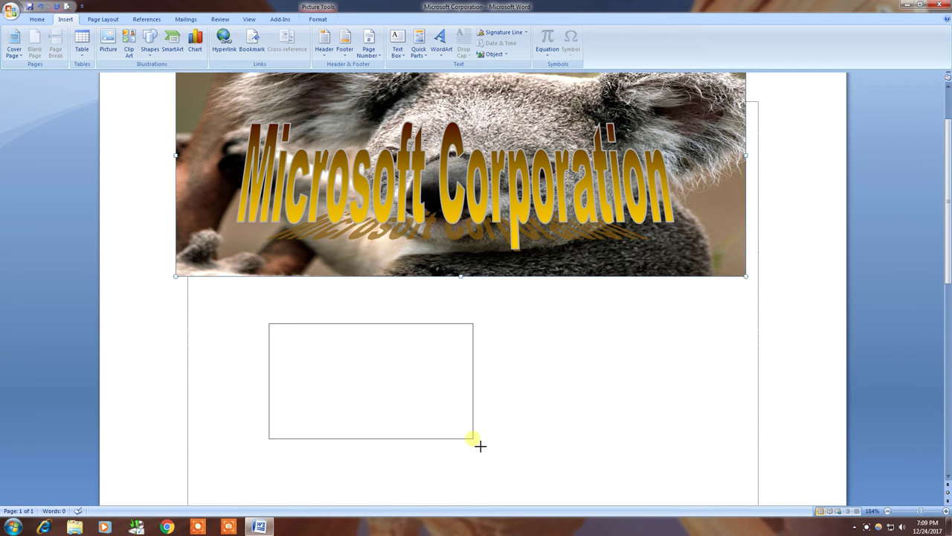
right_click(357, 352)
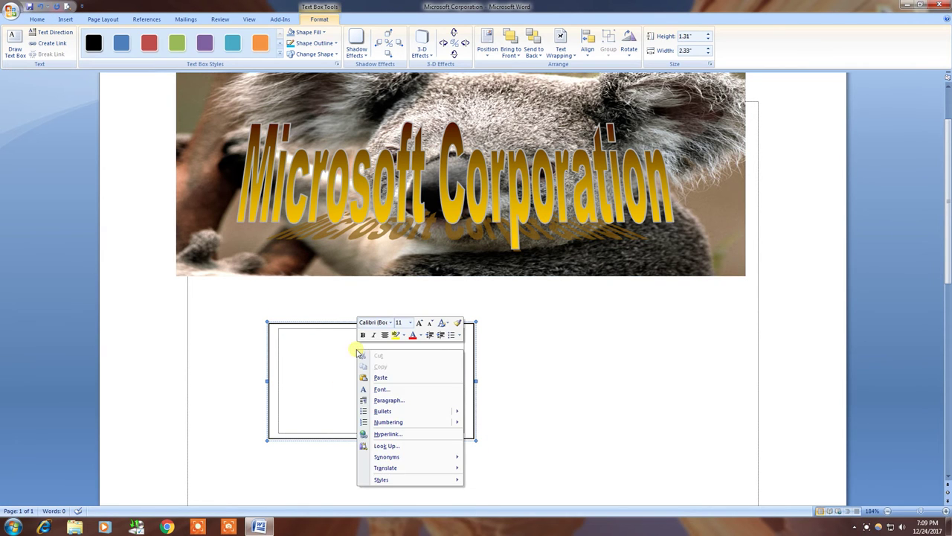
left_click(376, 377)
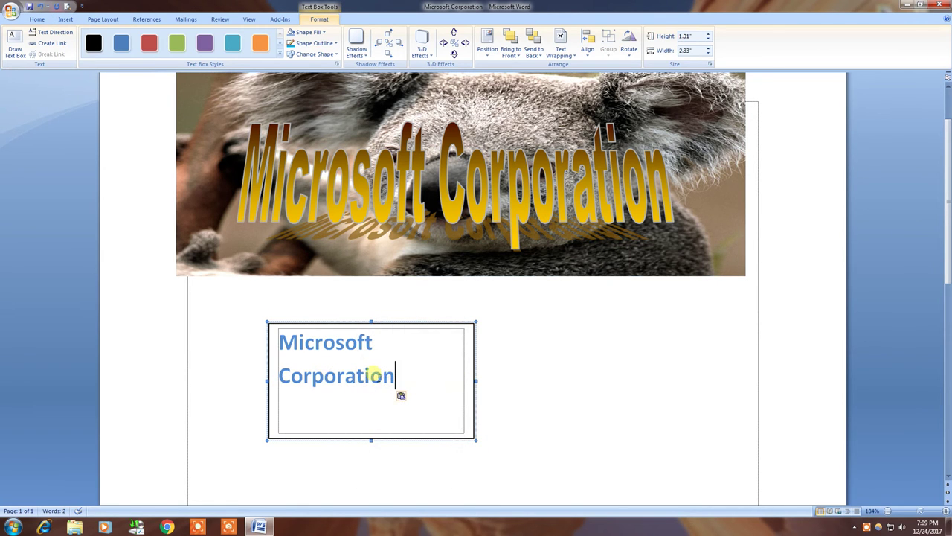
left_click_drag(480, 380, 547, 380)
Step: Center the Microsoft Corporation text inside the text box
left_click(378, 350)
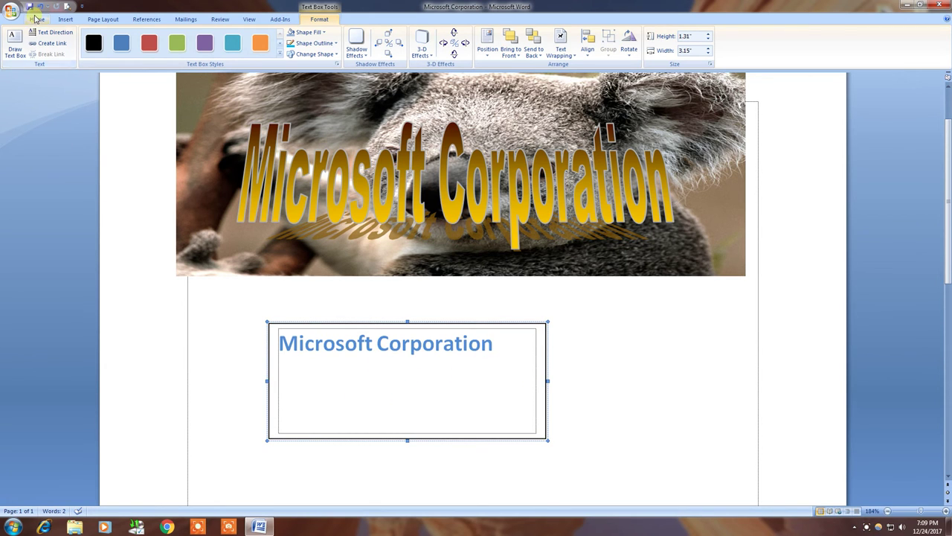
left_click(36, 19)
left_click(228, 50)
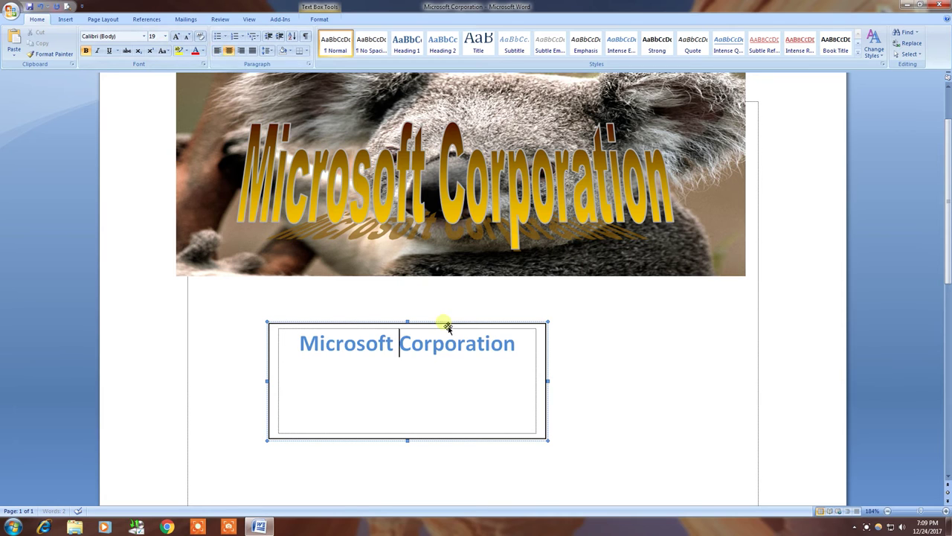
Step: Move the text box onto the photo's lower right and readjust the koala photo's position
left_click(402, 438)
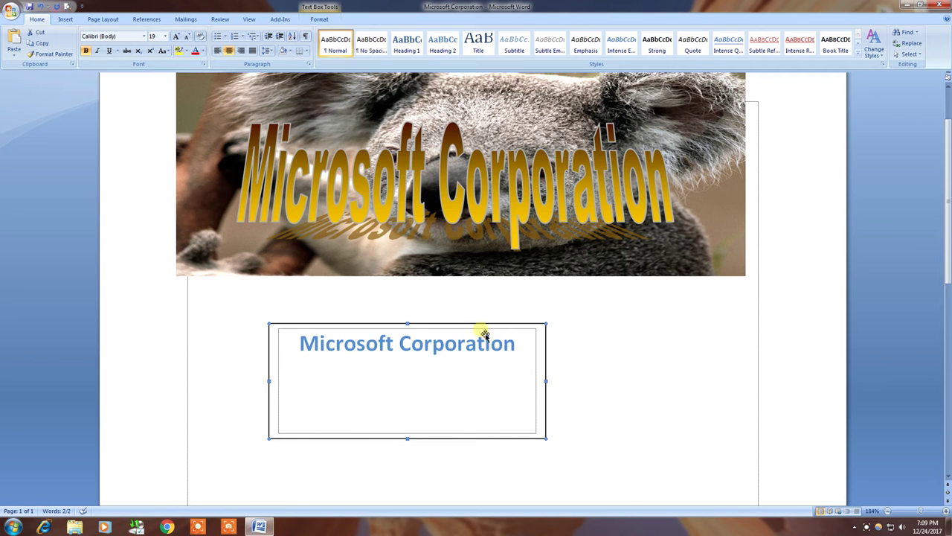
left_click_drag(483, 329, 615, 255)
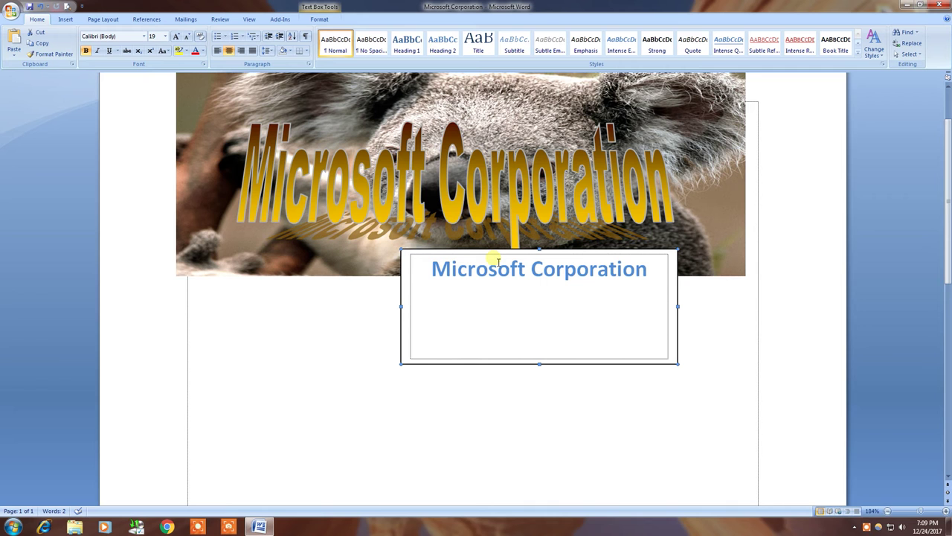
left_click_drag(292, 253, 287, 387)
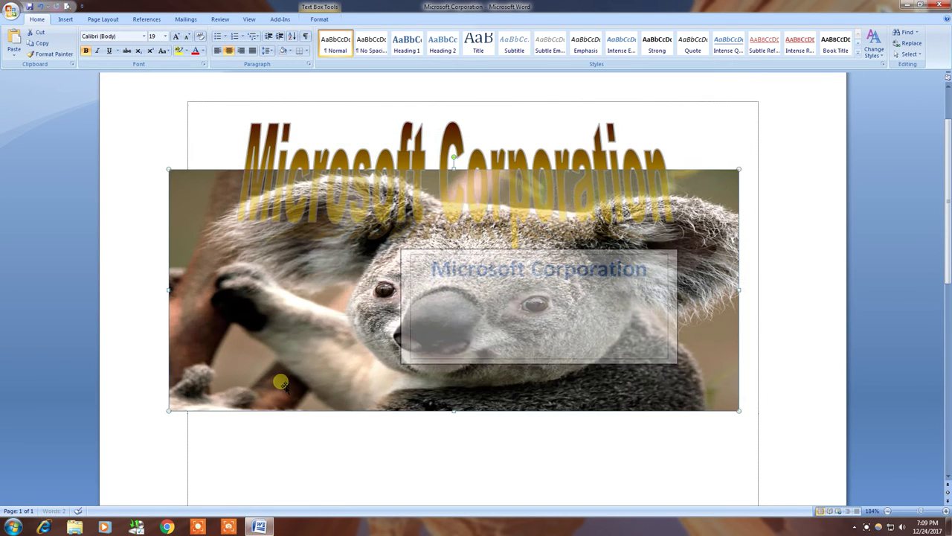
left_click_drag(324, 310, 335, 259)
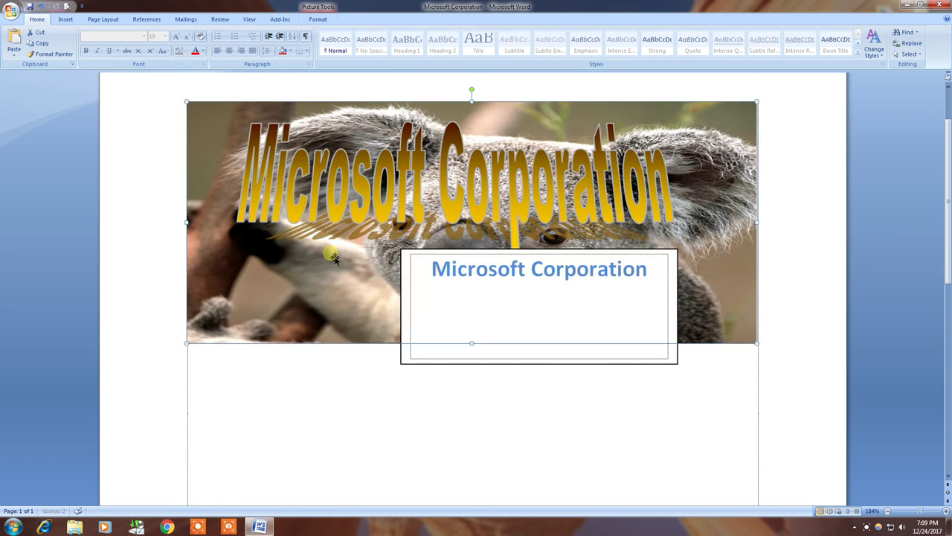
Step: Set the text box's Shape Outline to No Outline
left_click(491, 257)
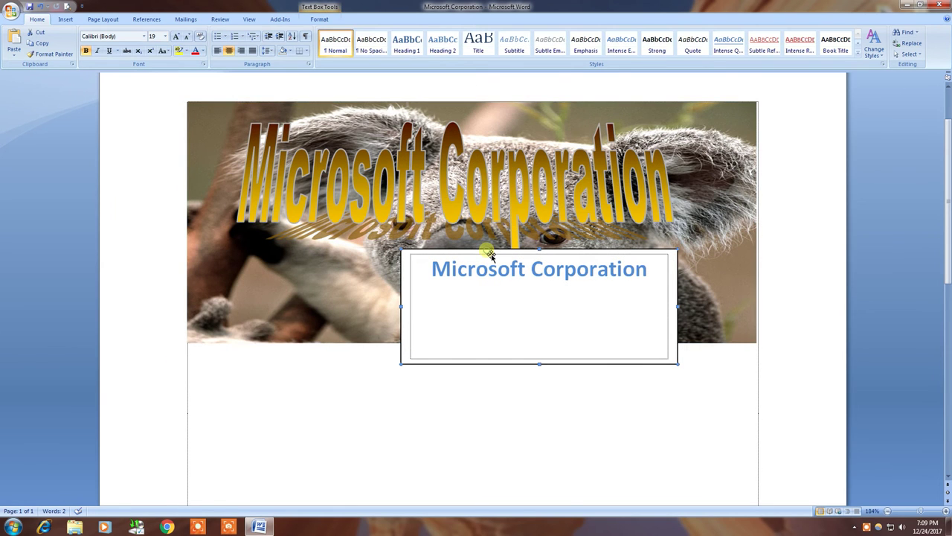
left_click(320, 18)
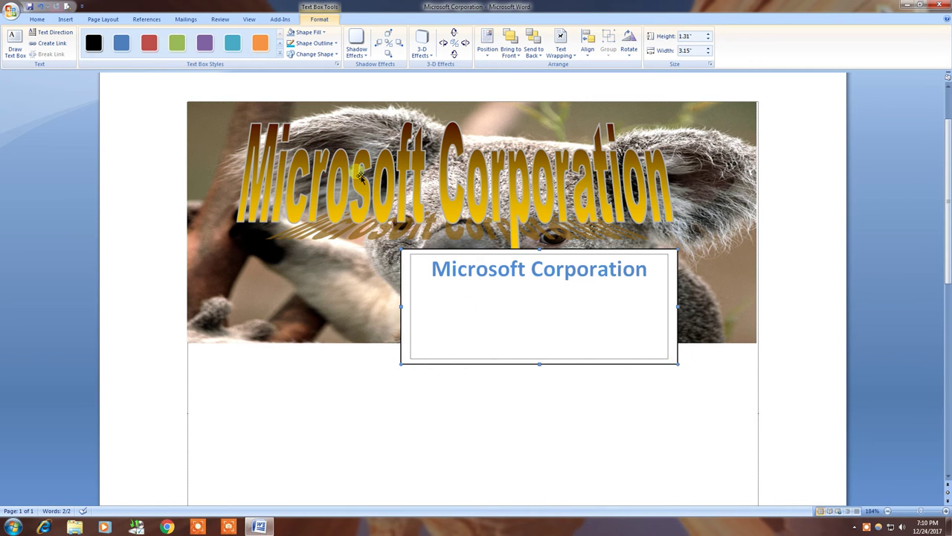
left_click(337, 45)
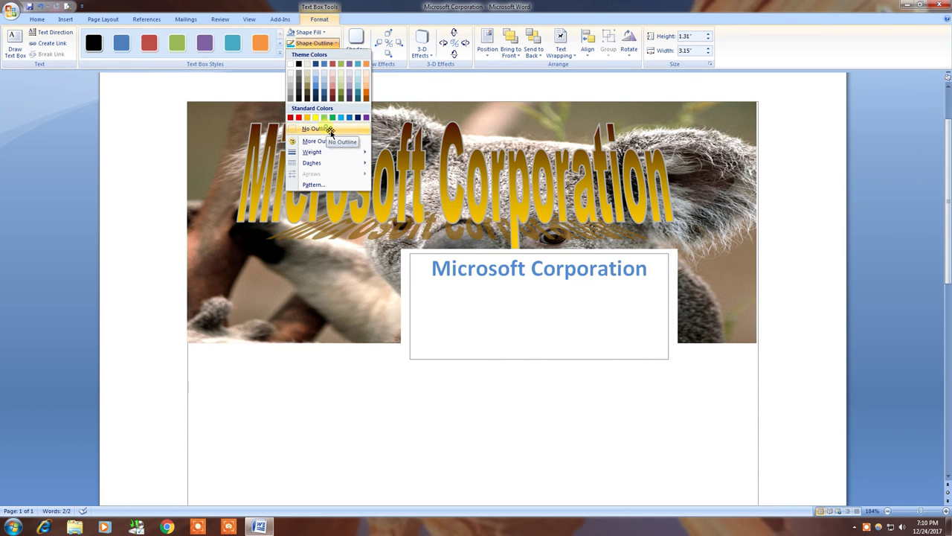
left_click(330, 132)
Step: Set the text box's Shape Fill to No Fill and select its text
left_click(443, 312)
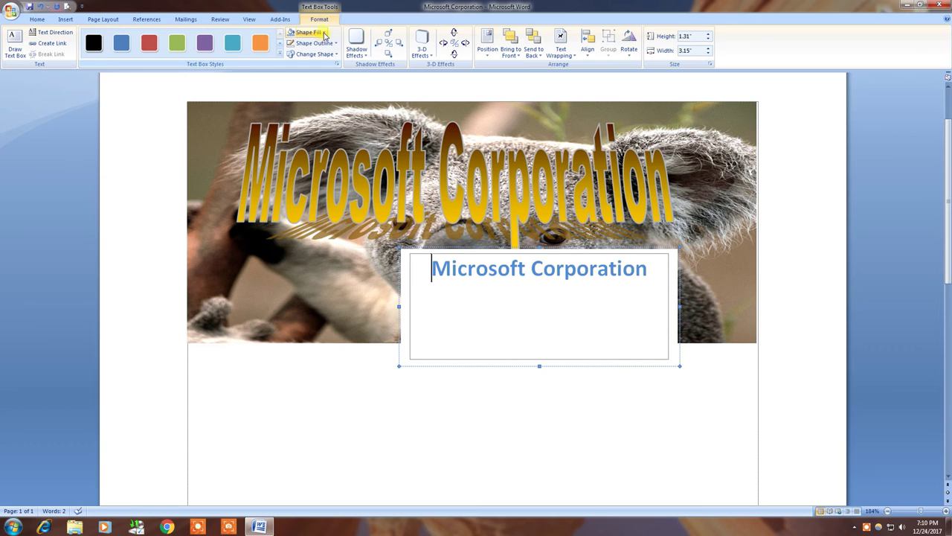
left_click(323, 32)
left_click(319, 122)
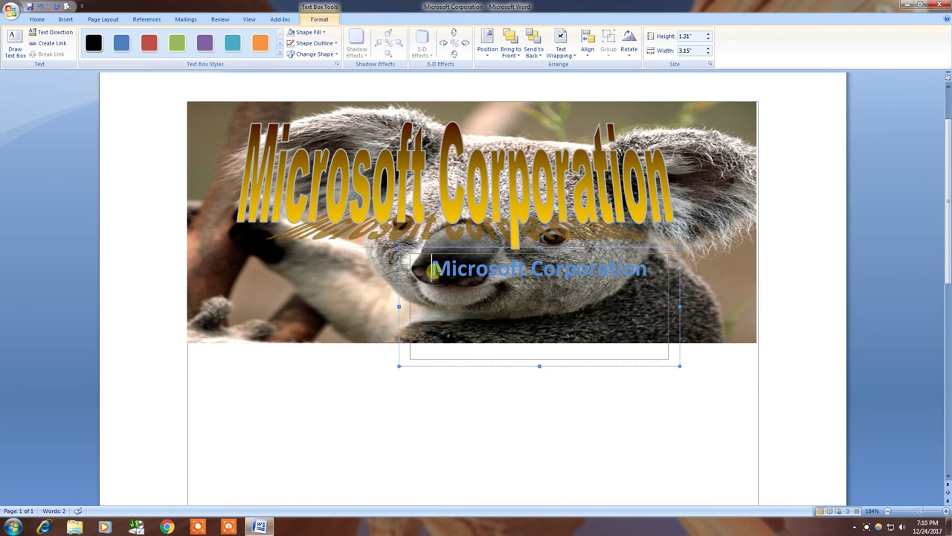
left_click_drag(431, 268, 655, 353)
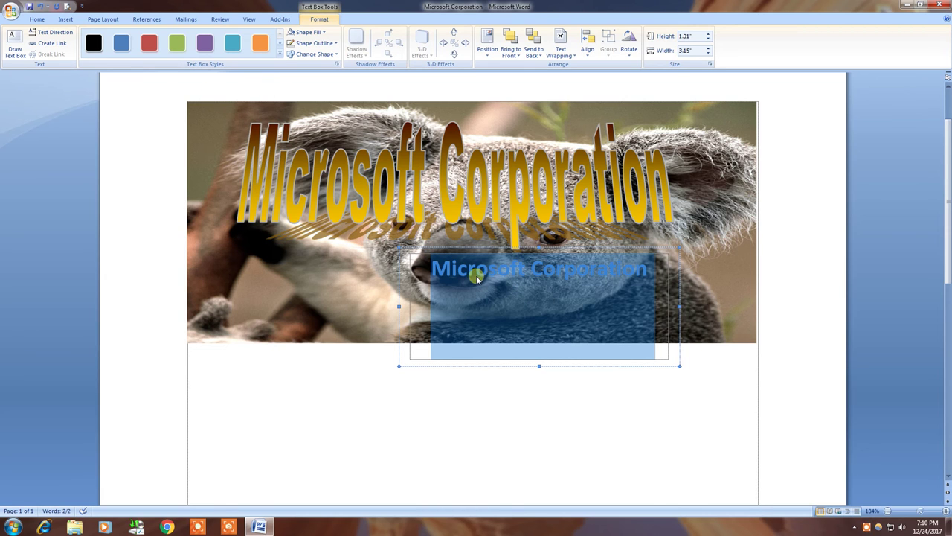
left_click(278, 55)
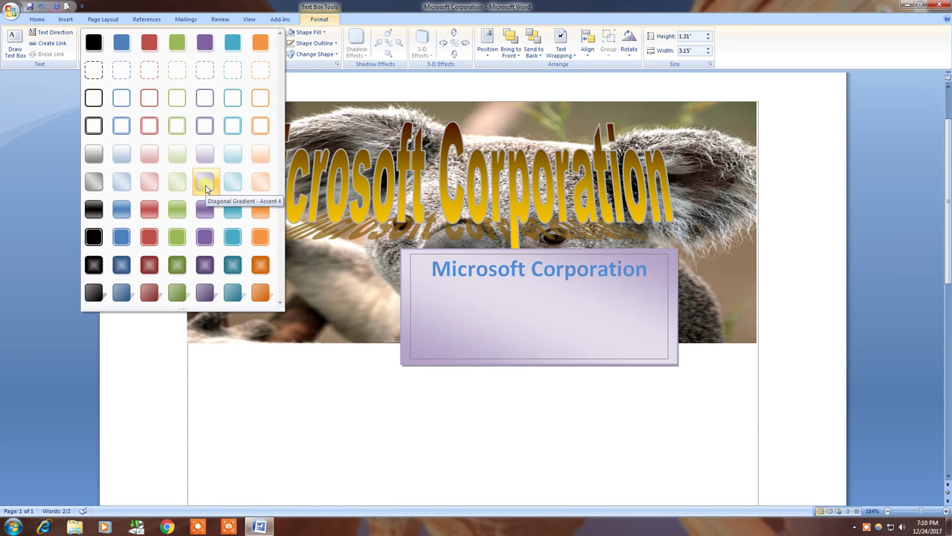
left_click(474, 280)
left_click(441, 271)
left_click(434, 270)
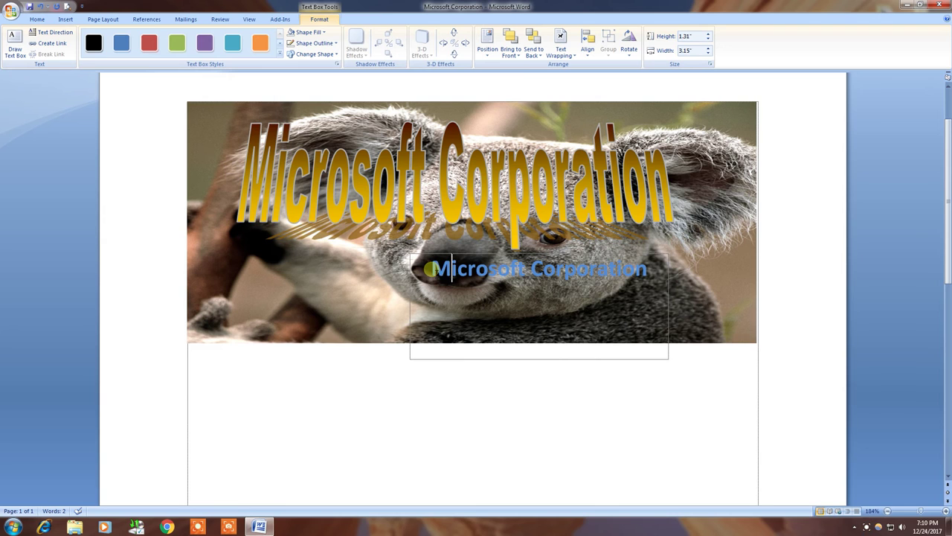
left_click_drag(429, 275, 623, 288)
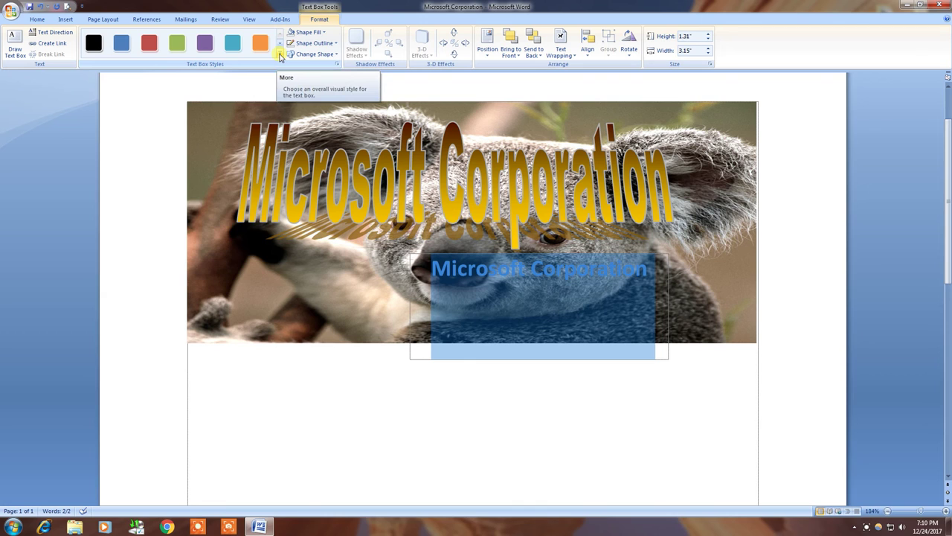
left_click(281, 57)
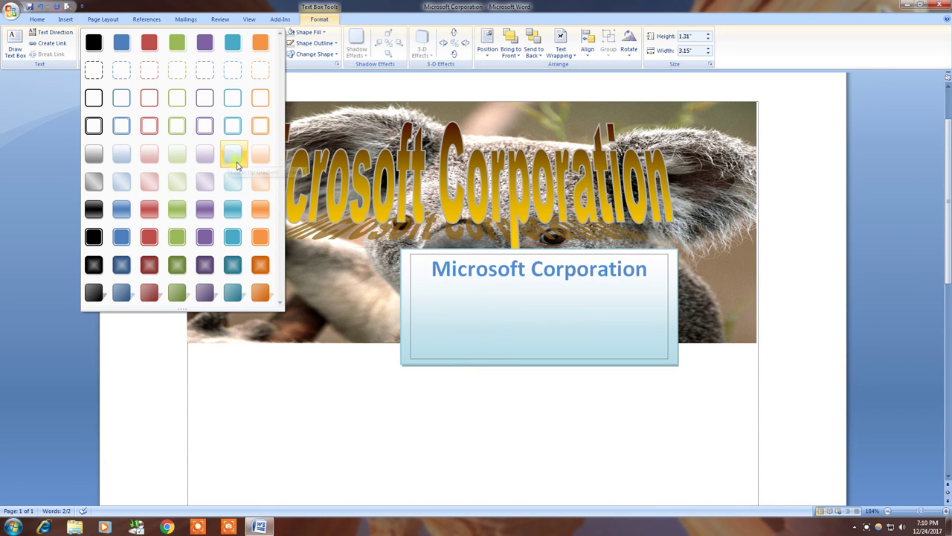
left_click(307, 70)
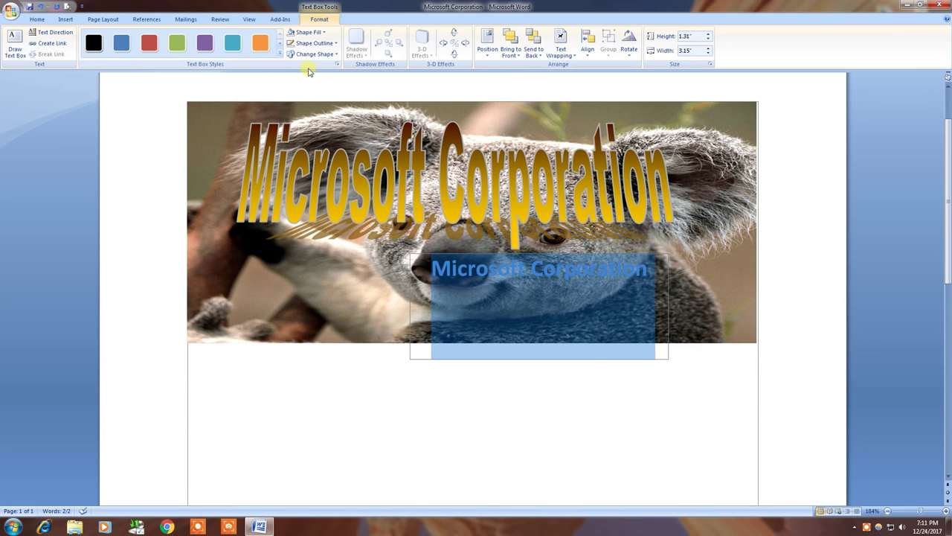
Step: Turn the Microsoft Corporation caption text yellow
left_click(37, 19)
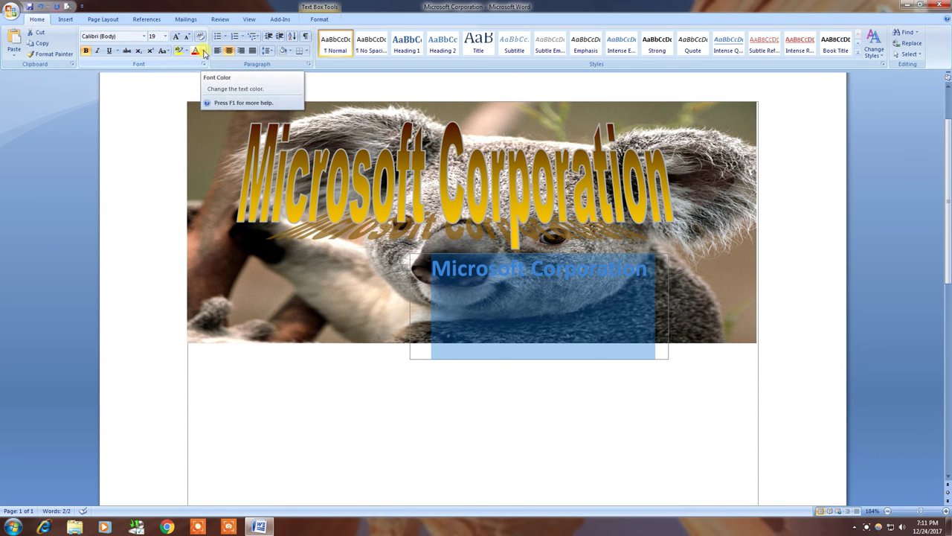
left_click(203, 50)
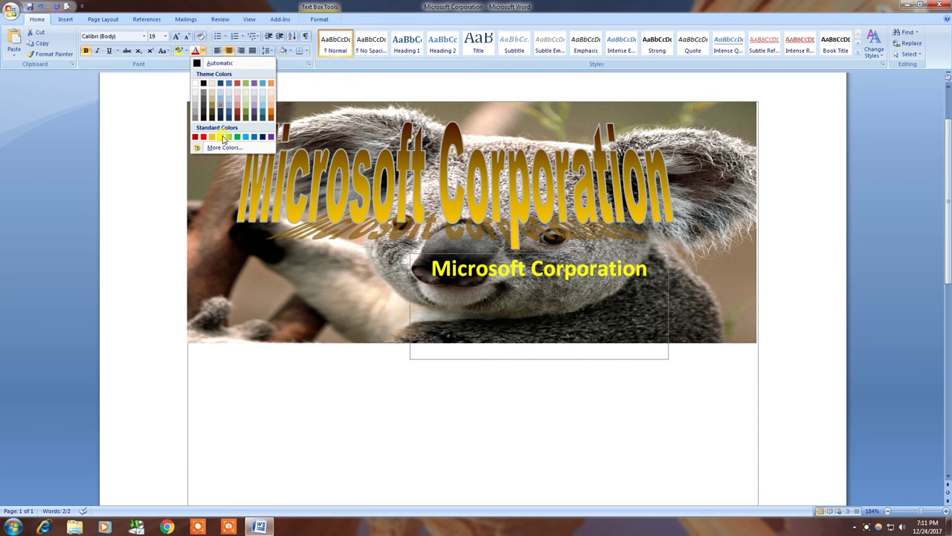
left_click(228, 137)
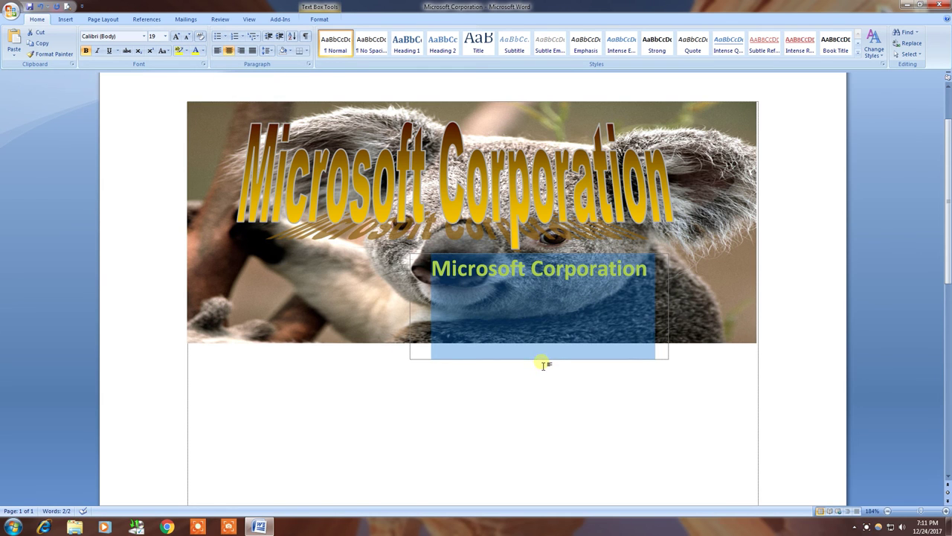
left_click(446, 328)
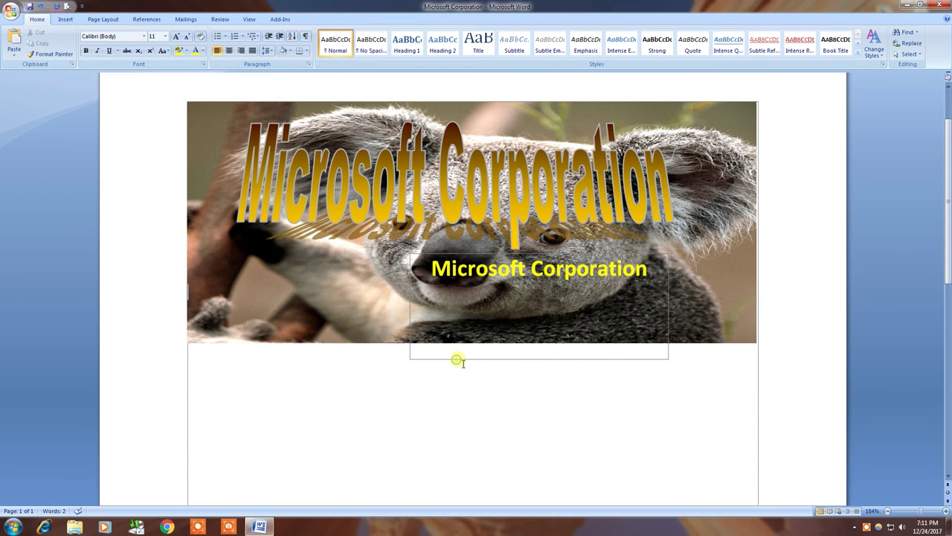
Step: Shorten the caption text box to fit and place it over the koala photo's lower left
left_click(470, 281)
left_click(475, 248)
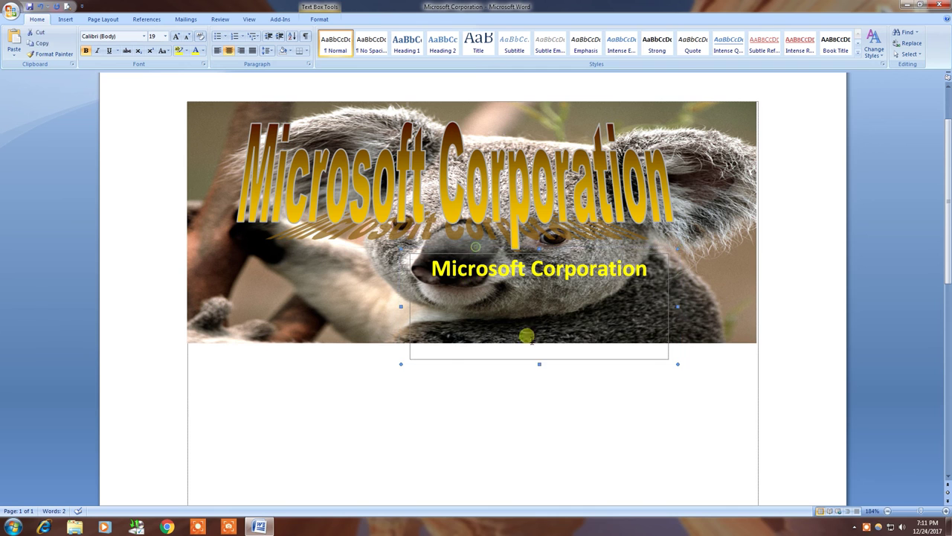
left_click_drag(541, 366, 540, 293)
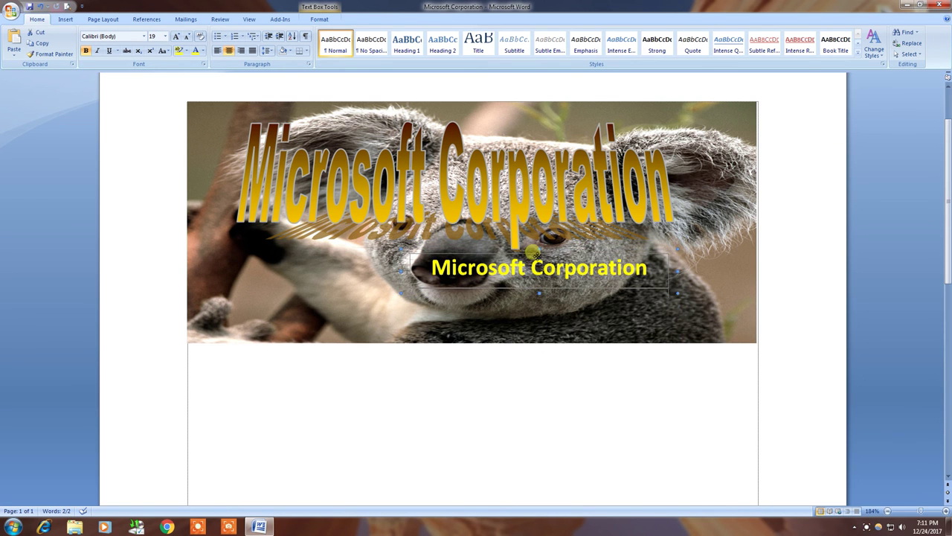
left_click_drag(534, 253, 531, 281)
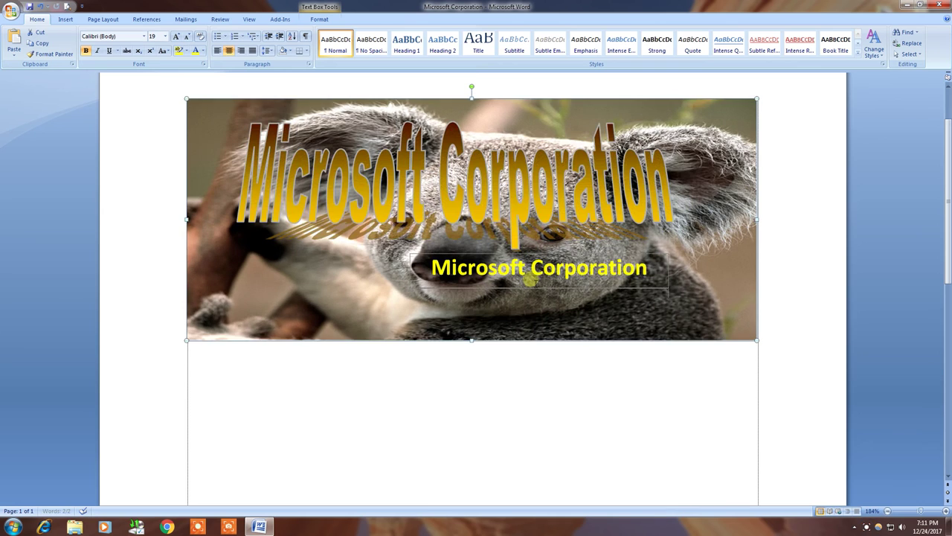
left_click(531, 280)
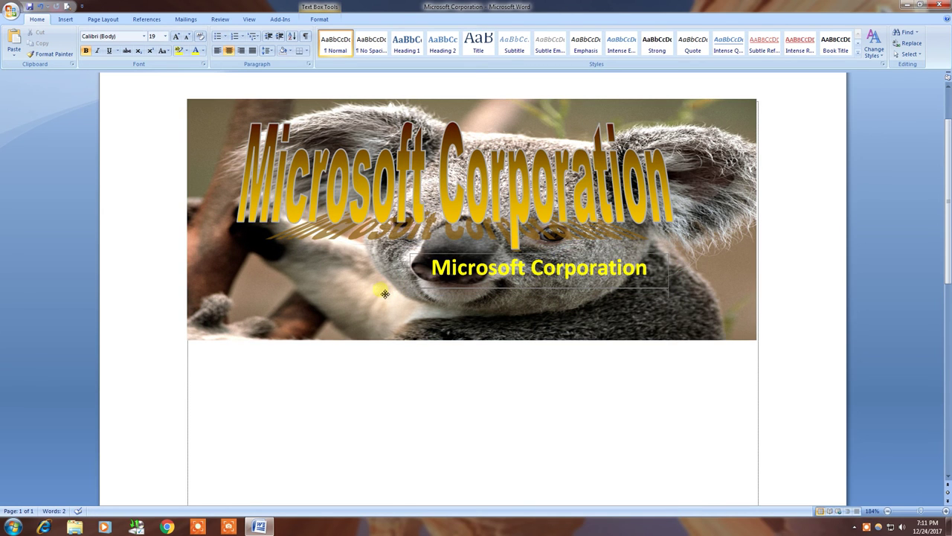
left_click_drag(360, 296, 343, 298)
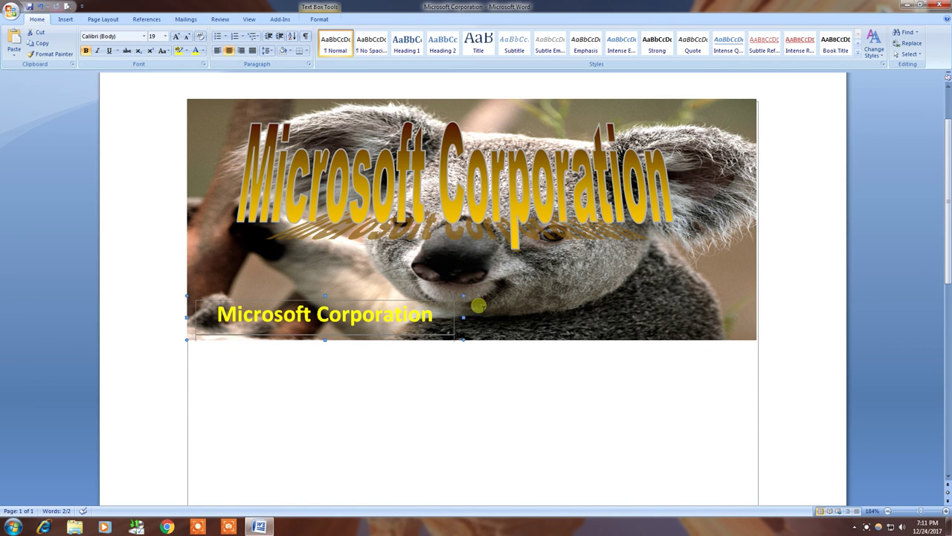
left_click(574, 301)
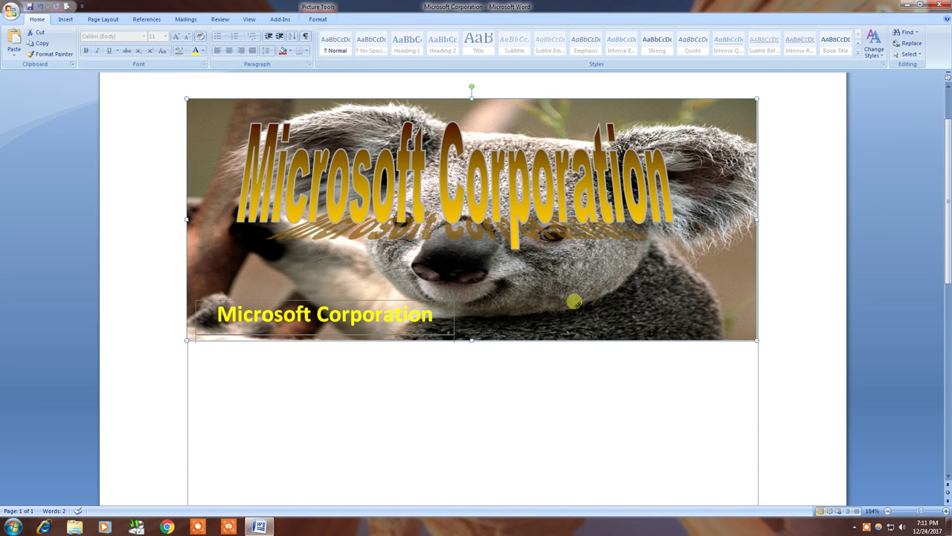
mouse_move(574, 301)
left_mouse_down()
mouse_move(581, 333)
mouse_move(580, 290)
left_mouse_up()
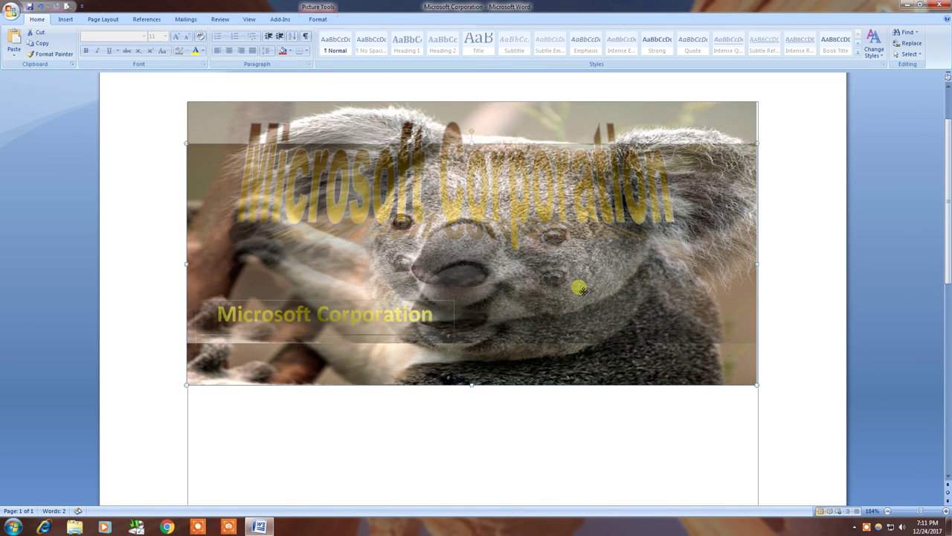
Step: Nudge the gold 'Microsoft Corporation' WordArt slightly up on the koala photo, then select the yellow caption box
left_click(521, 217)
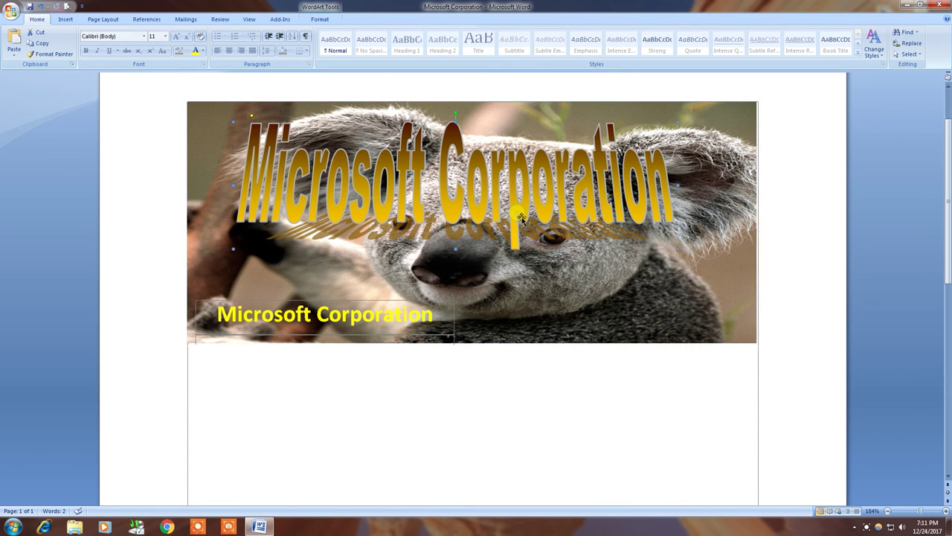
left_click_drag(521, 208, 522, 200)
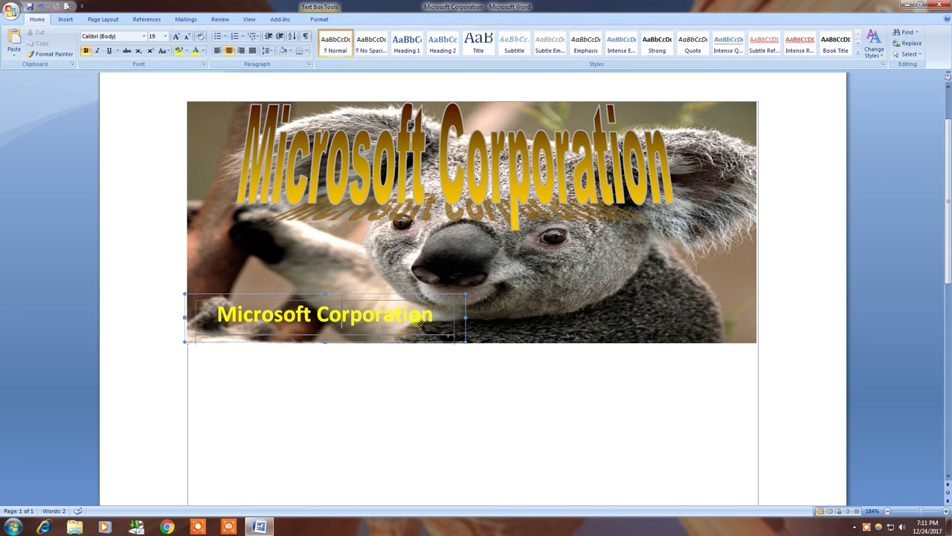
left_click(520, 419)
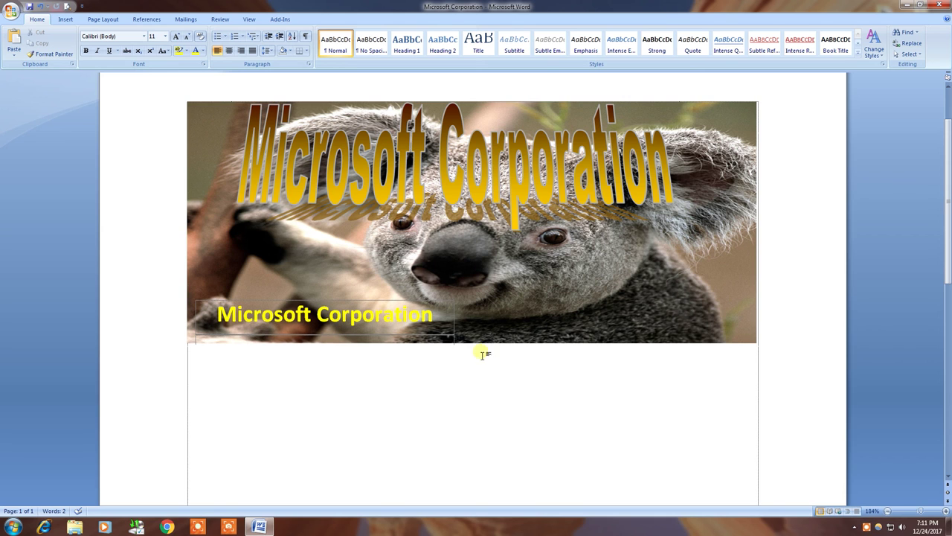
left_click(65, 18)
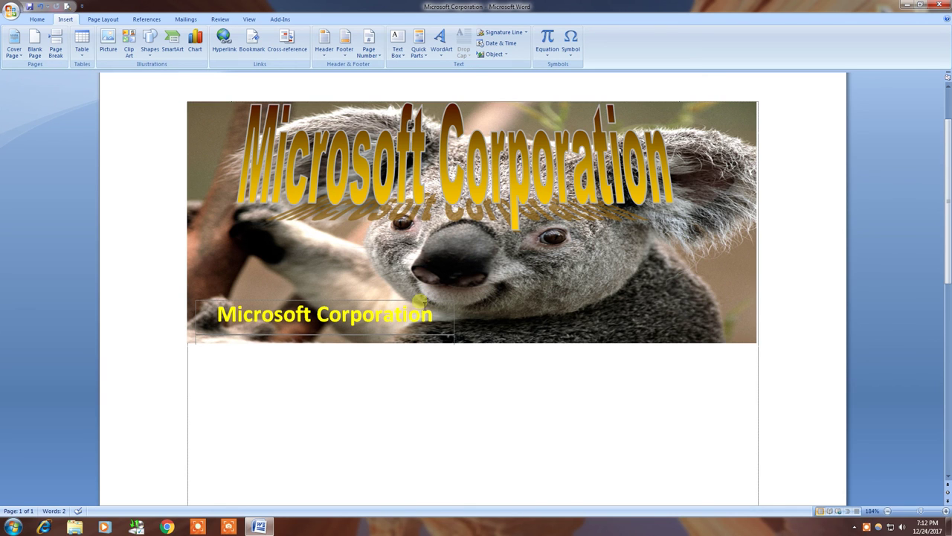
left_click(406, 318)
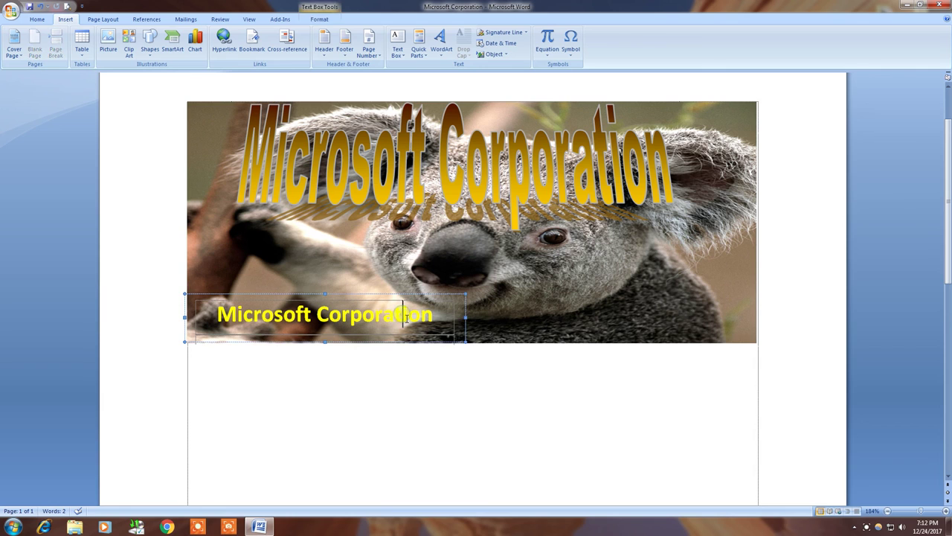